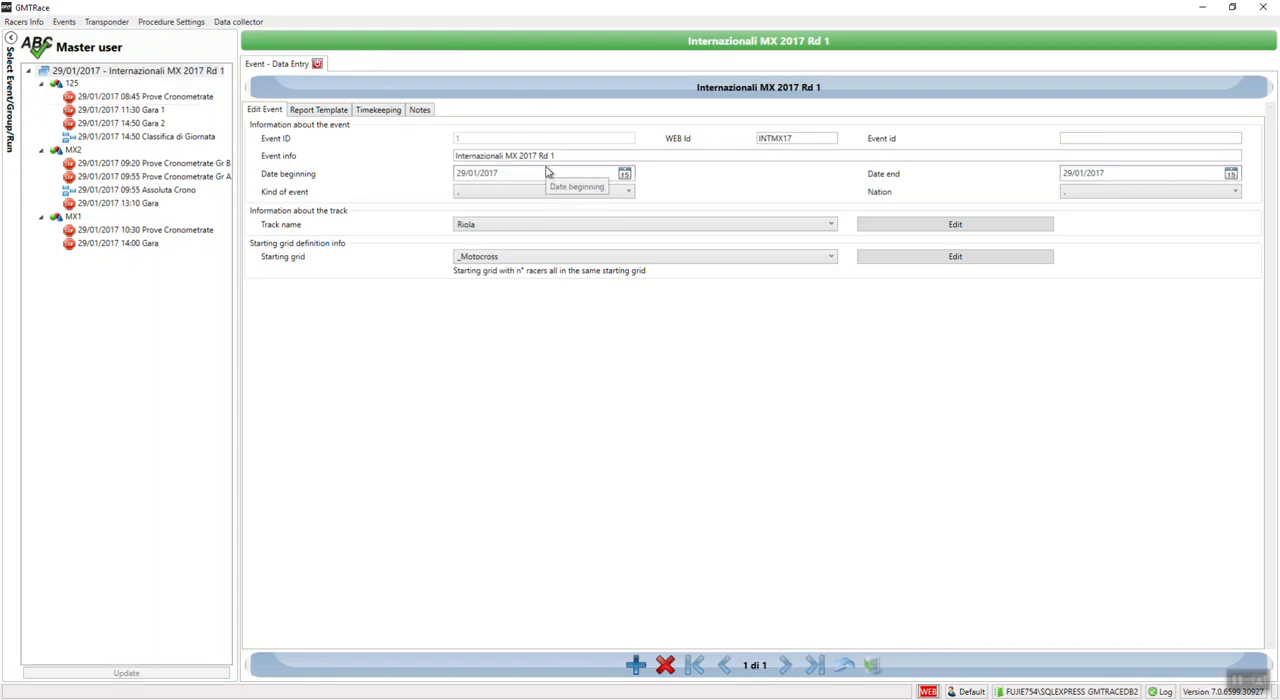
Step: Create a new event record named Event Demo with a beginning date of 31/01/2018
{"action": "left_click", "coordinate": [636, 664]}
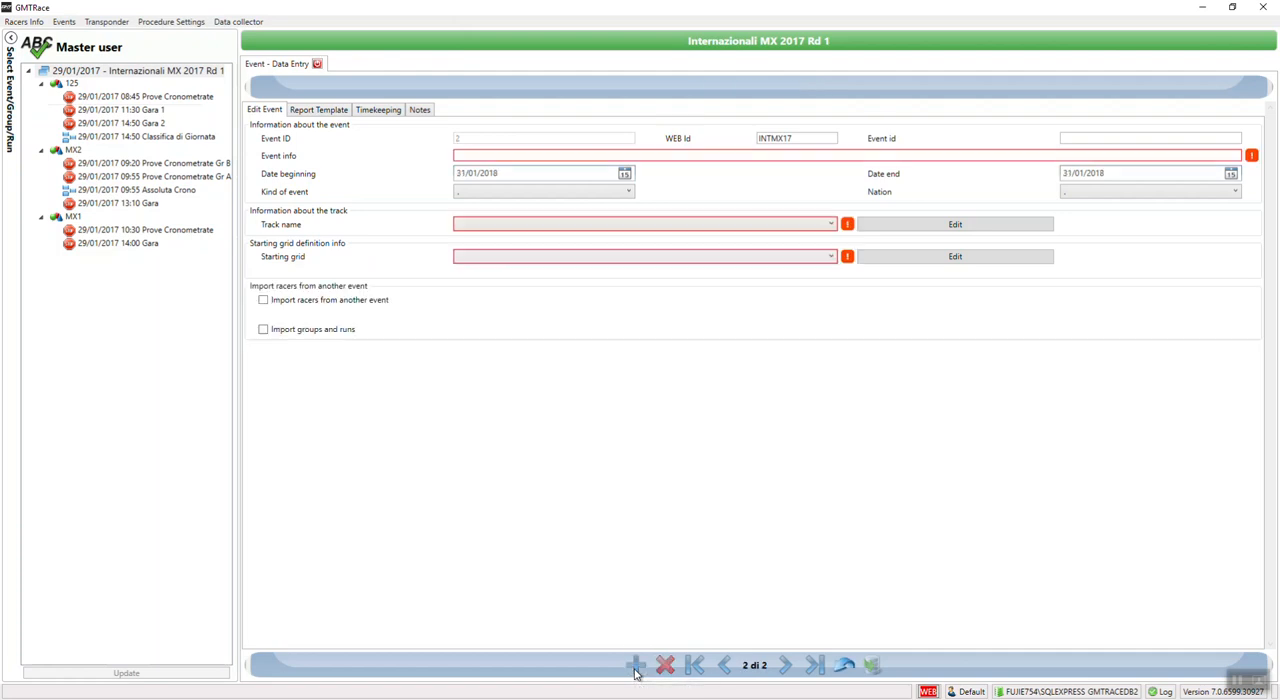
{"action": "left_click", "coordinate": [479, 156]}
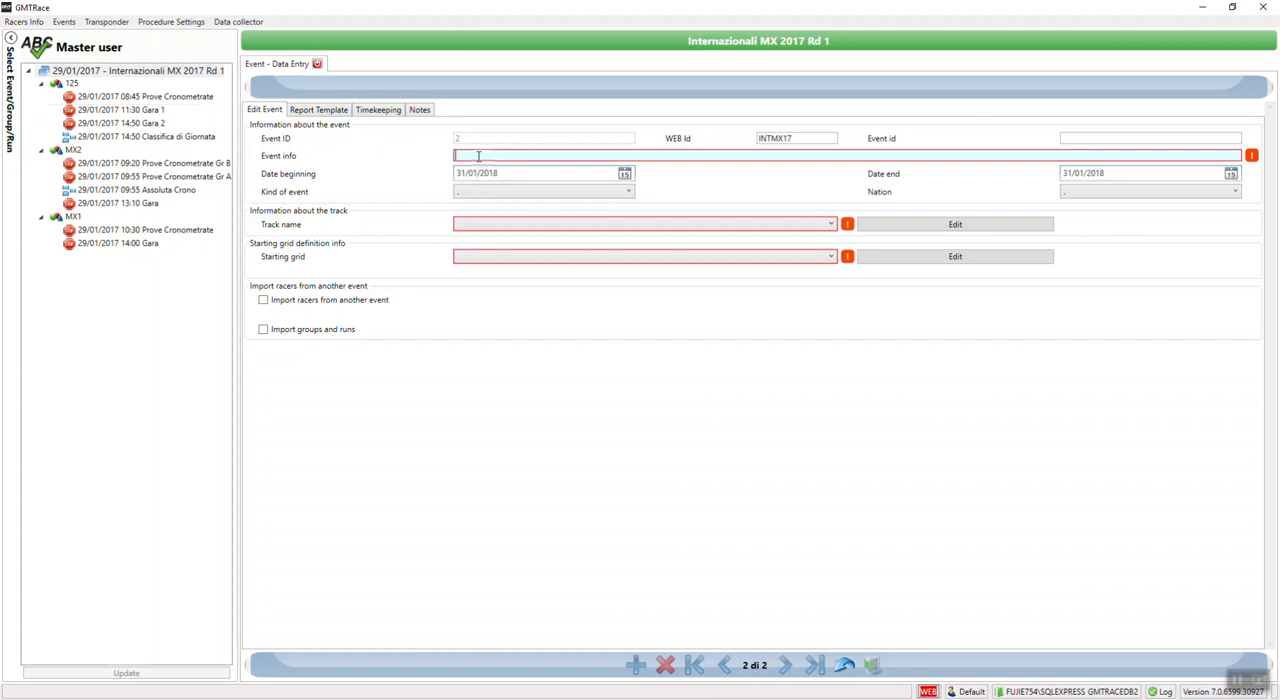
{"action": "type", "text": "Event"}
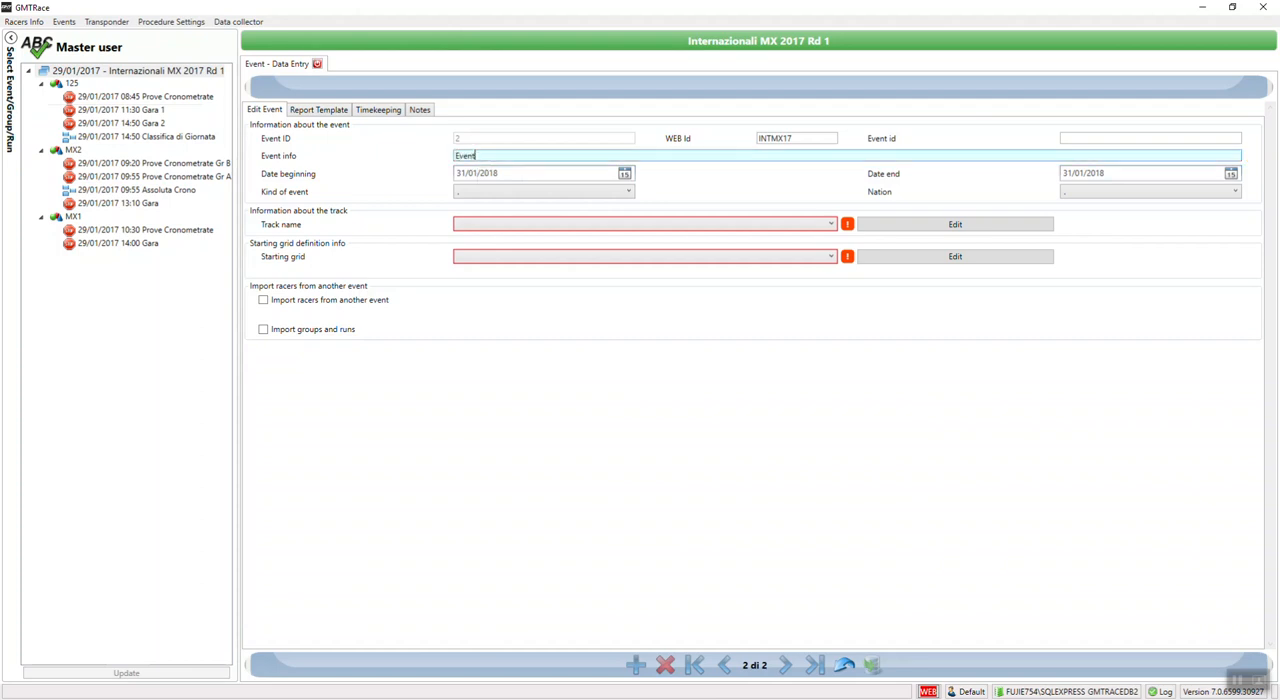
{"action": "type", "text": " Demo"}
{"action": "left_click", "coordinate": [626, 176]}
{"action": "left_click", "coordinate": [502, 279]}
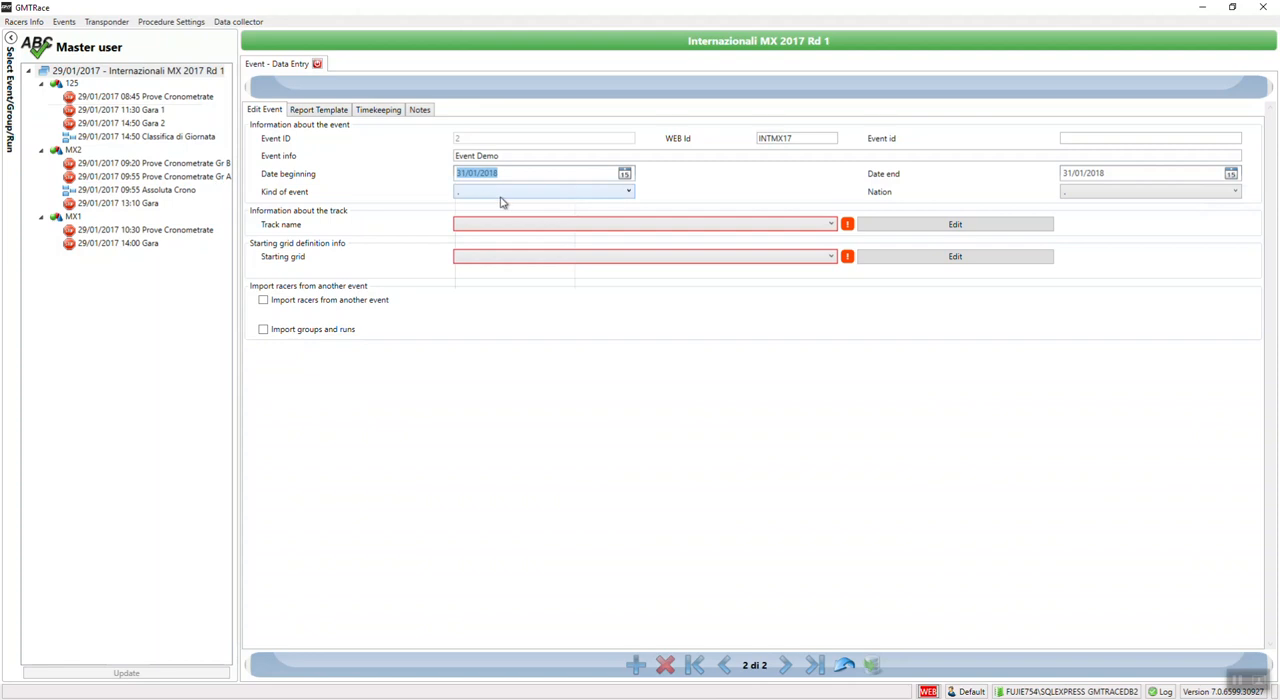
Step: Add a new track record named Track Test from the event's track information
{"action": "left_click", "coordinate": [490, 226]}
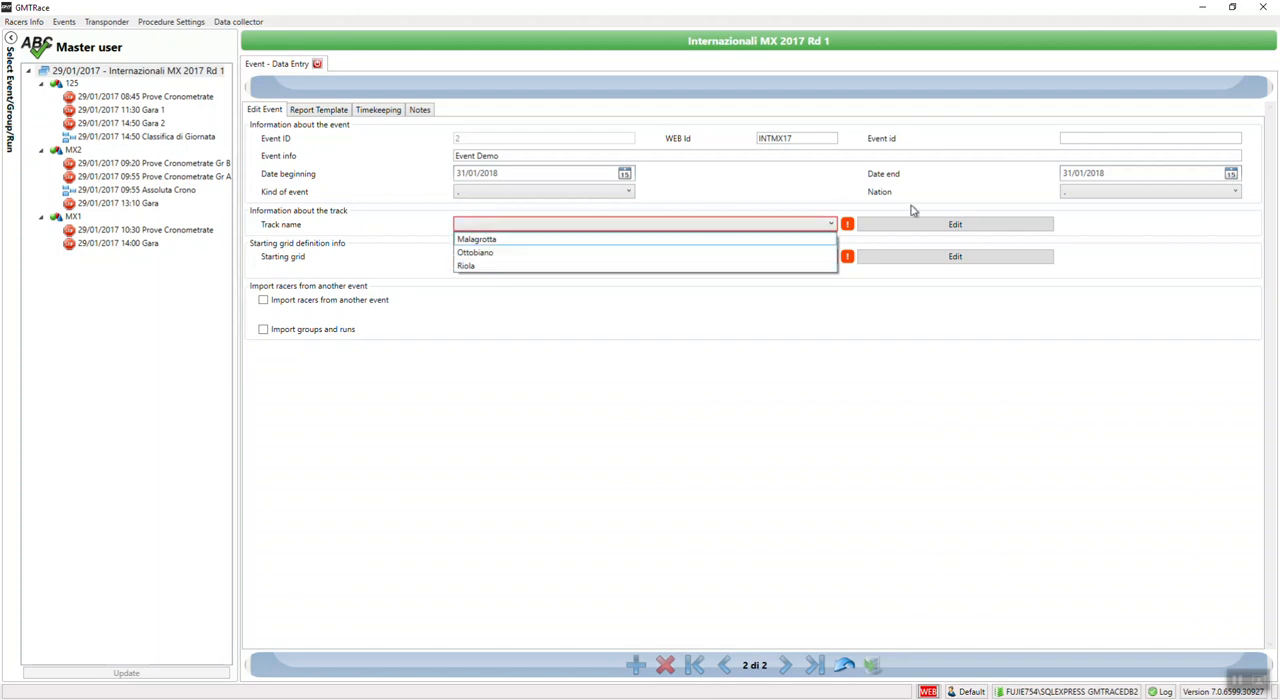
{"action": "left_click", "coordinate": [905, 231]}
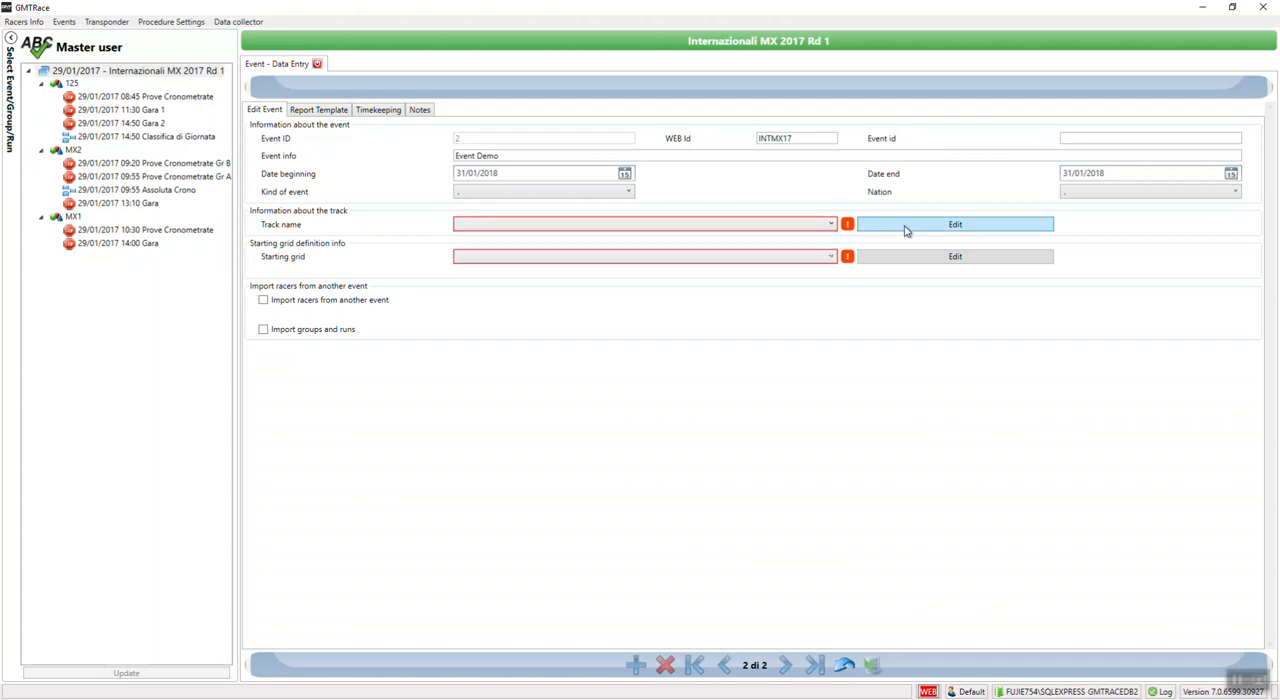
{"action": "left_click", "coordinate": [905, 231]}
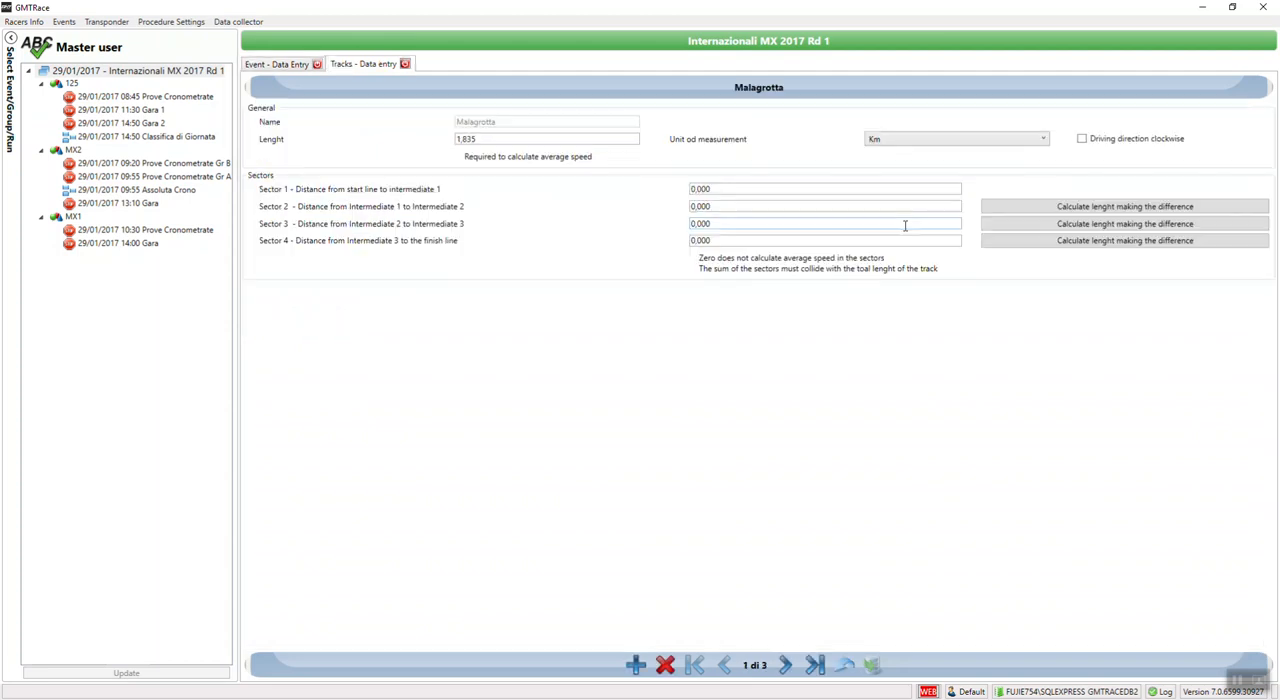
{"action": "left_click", "coordinate": [636, 665]}
{"action": "left_click", "coordinate": [480, 123]}
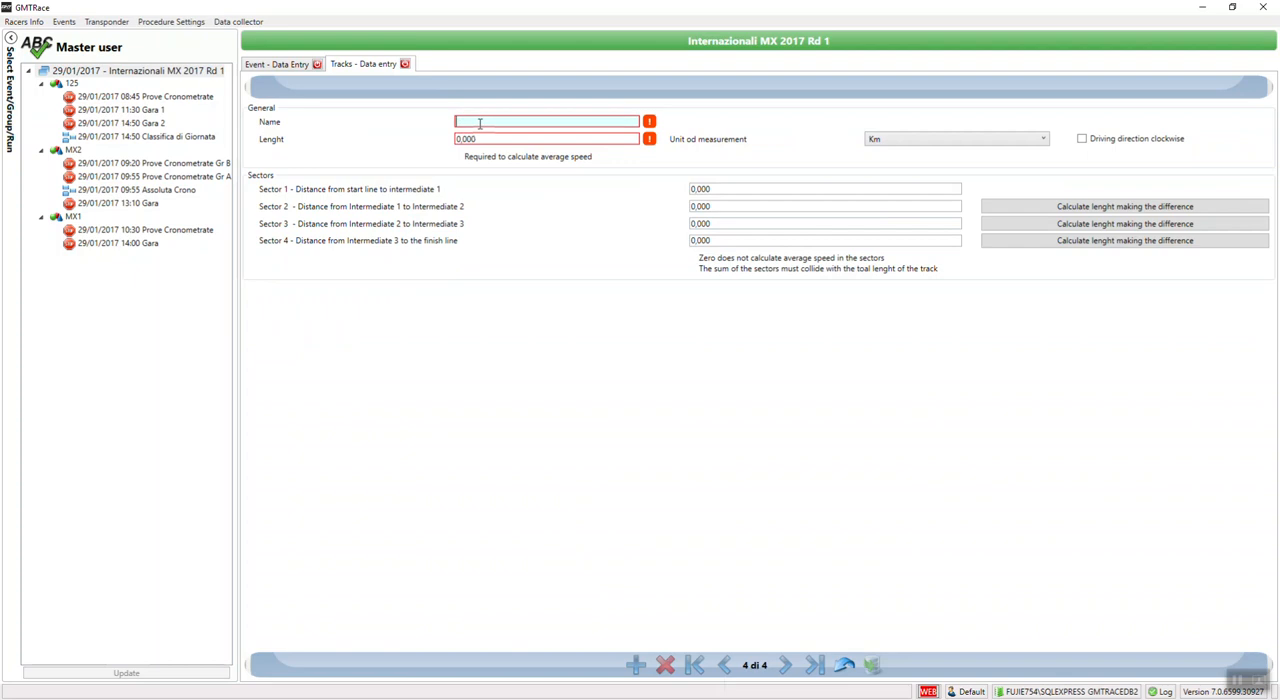
{"action": "type", "text": "Tra"}
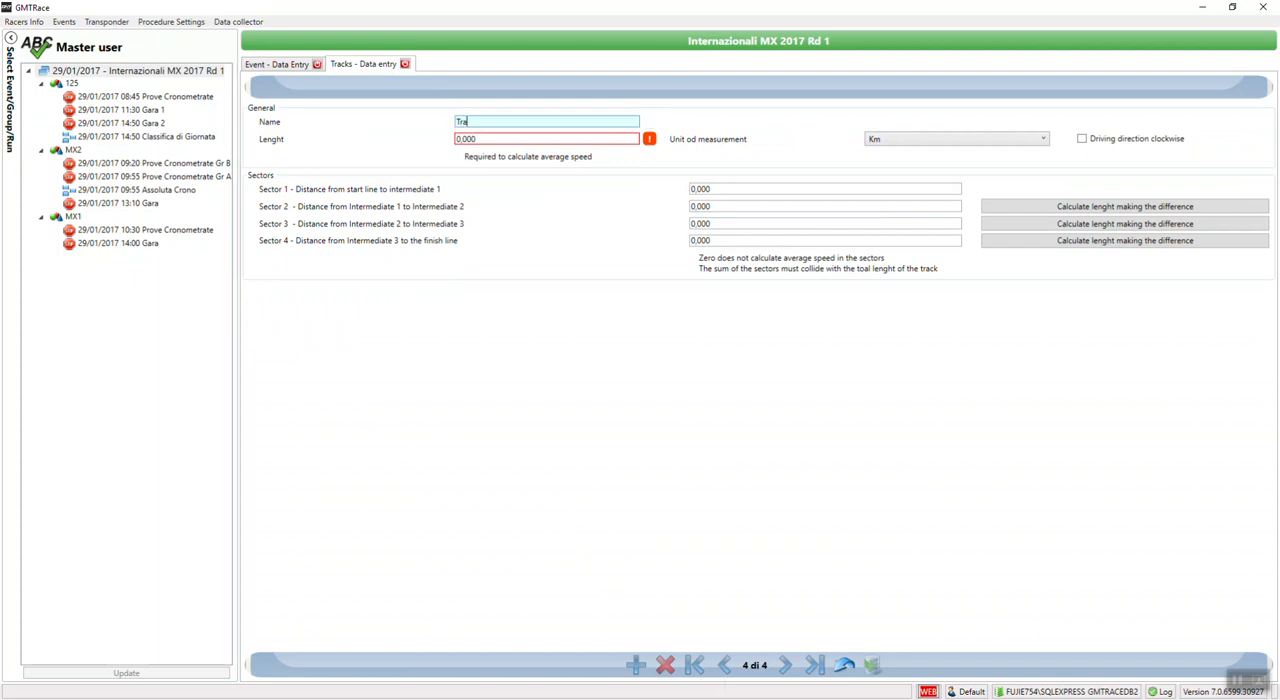
{"action": "type", "text": "ck Test"}
Step: Set the track's length to 1,756 in Miles, save the record and close the track data entry
{"action": "left_click", "coordinate": [486, 140]}
{"action": "type", "text": "1,750"}
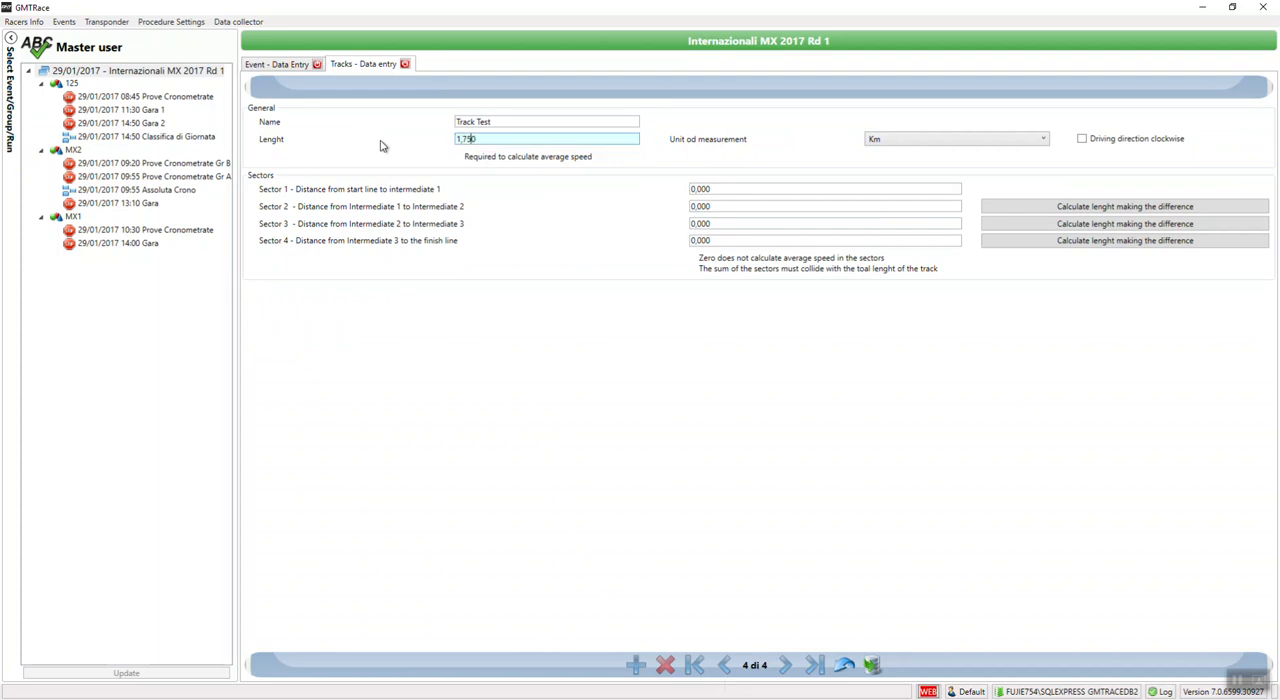
{"action": "type", "text": "6"}
{"action": "left_click", "coordinate": [943, 147]}
{"action": "left_click", "coordinate": [896, 170]}
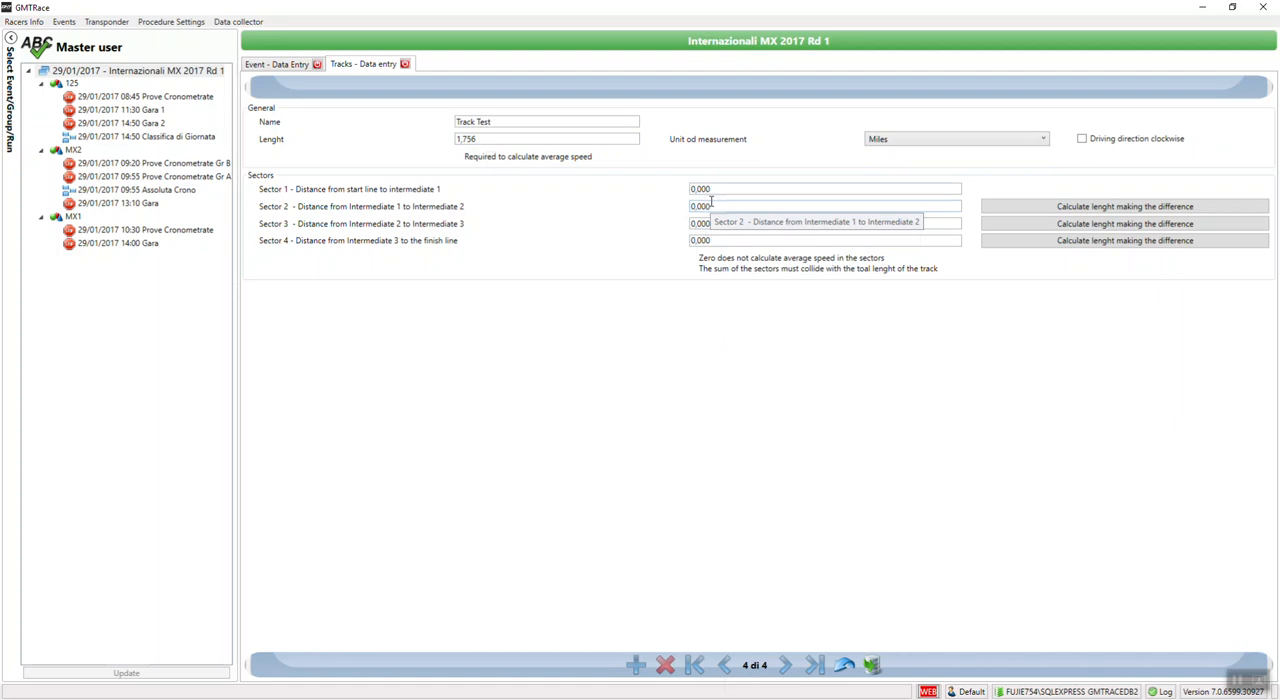
{"action": "left_click", "coordinate": [873, 668]}
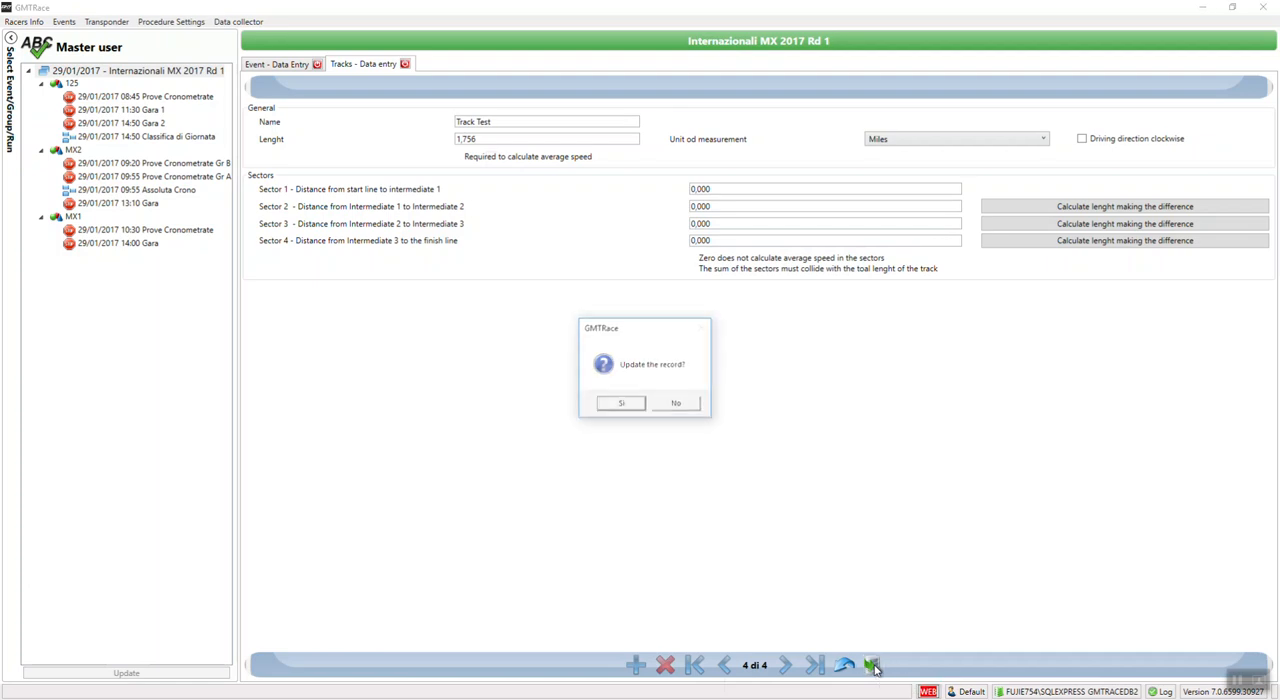
{"action": "left_click", "coordinate": [636, 409]}
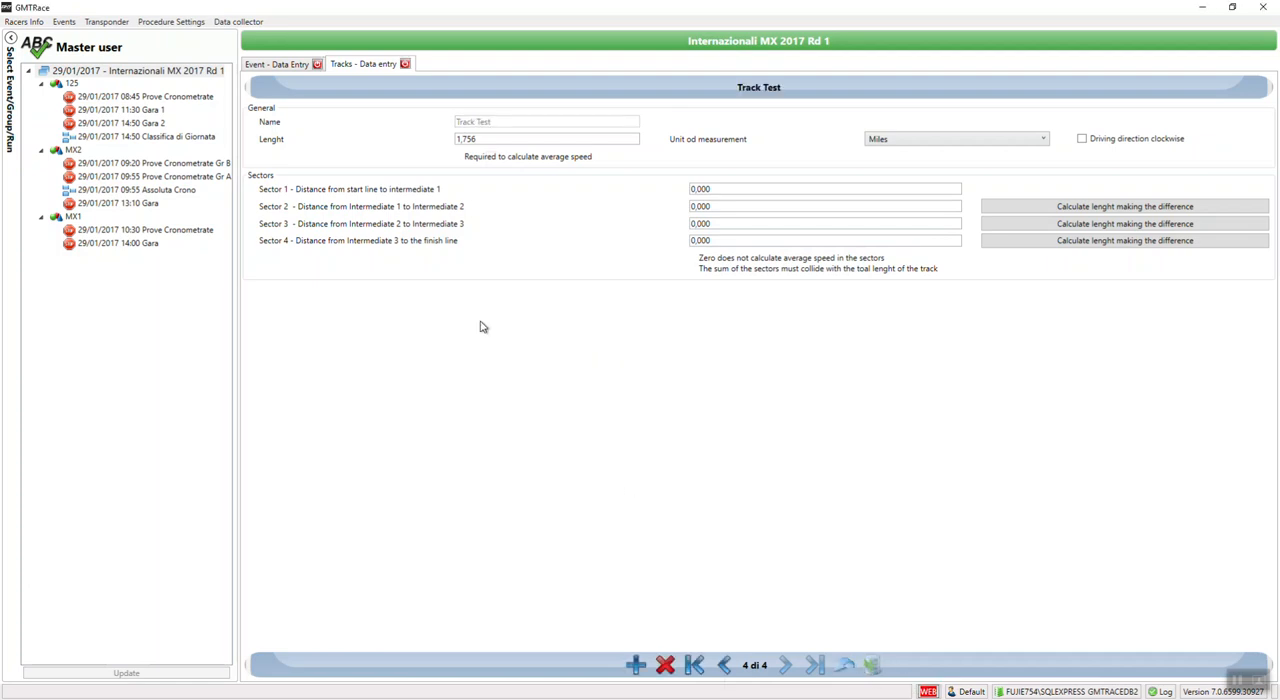
{"action": "left_click", "coordinate": [405, 64]}
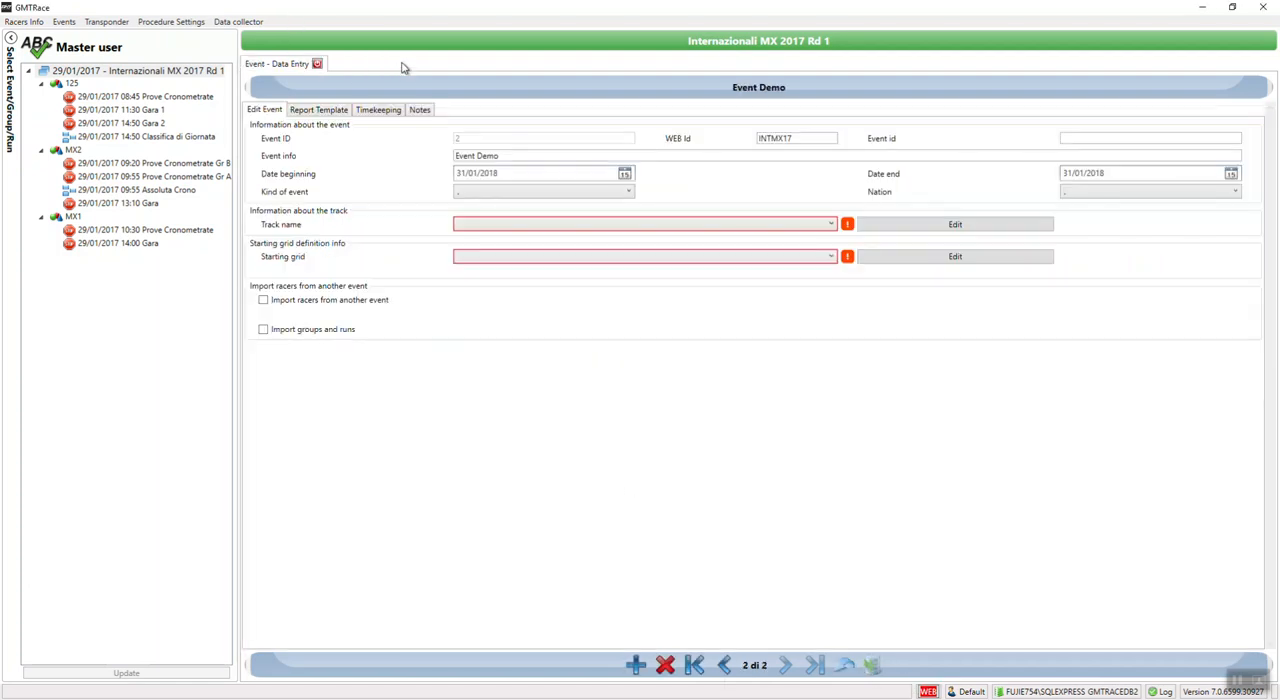
Step: Assign Track Test as the event's track and _Motocross as its starting grid
{"action": "left_click", "coordinate": [508, 226]}
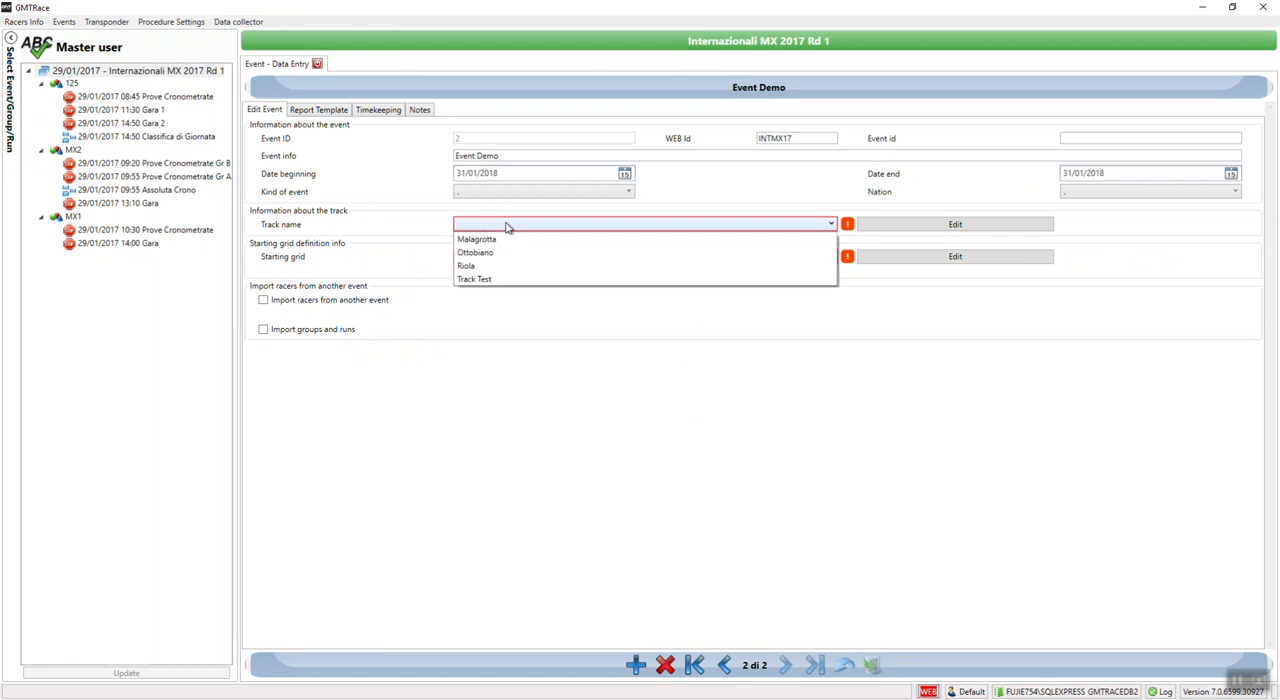
{"action": "left_click", "coordinate": [477, 281]}
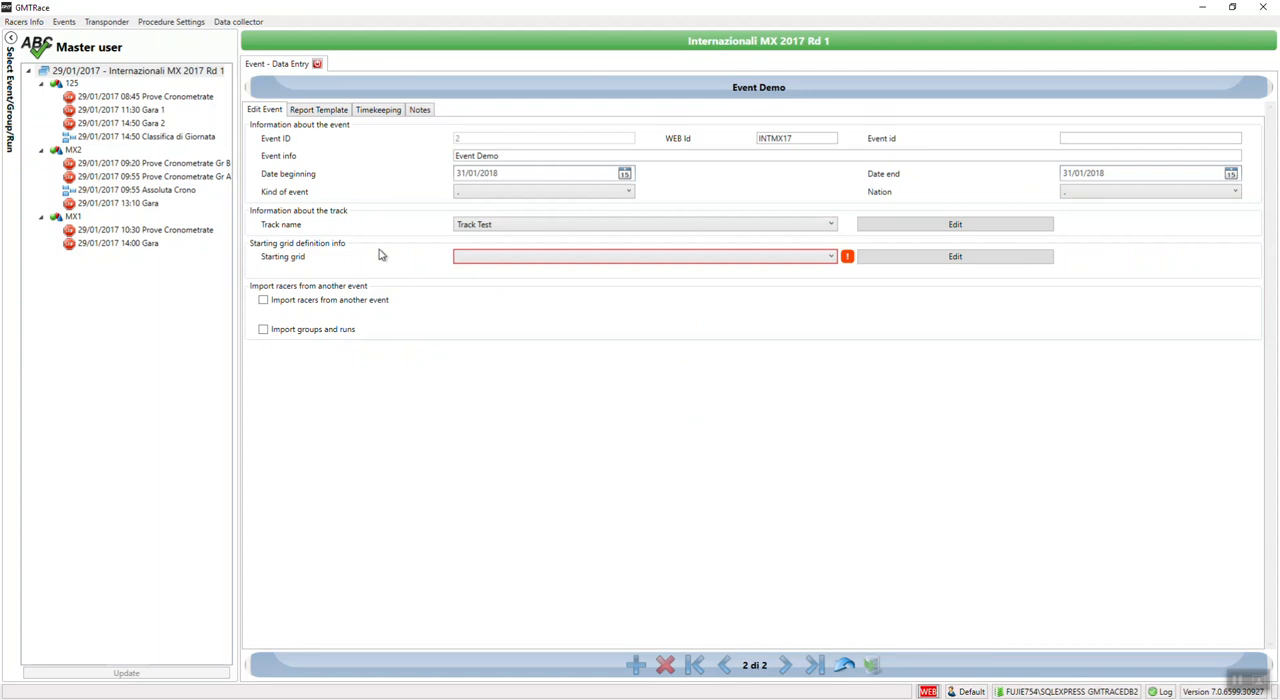
{"action": "left_click", "coordinate": [464, 262]}
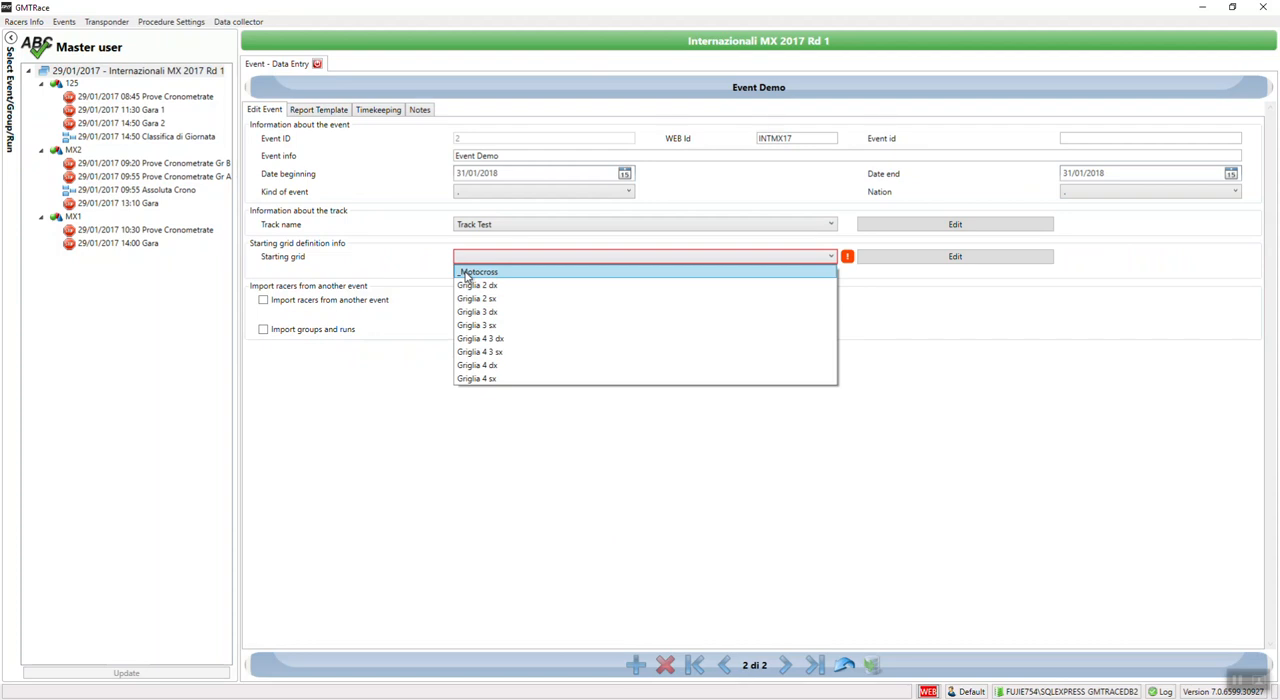
{"action": "left_click", "coordinate": [465, 273]}
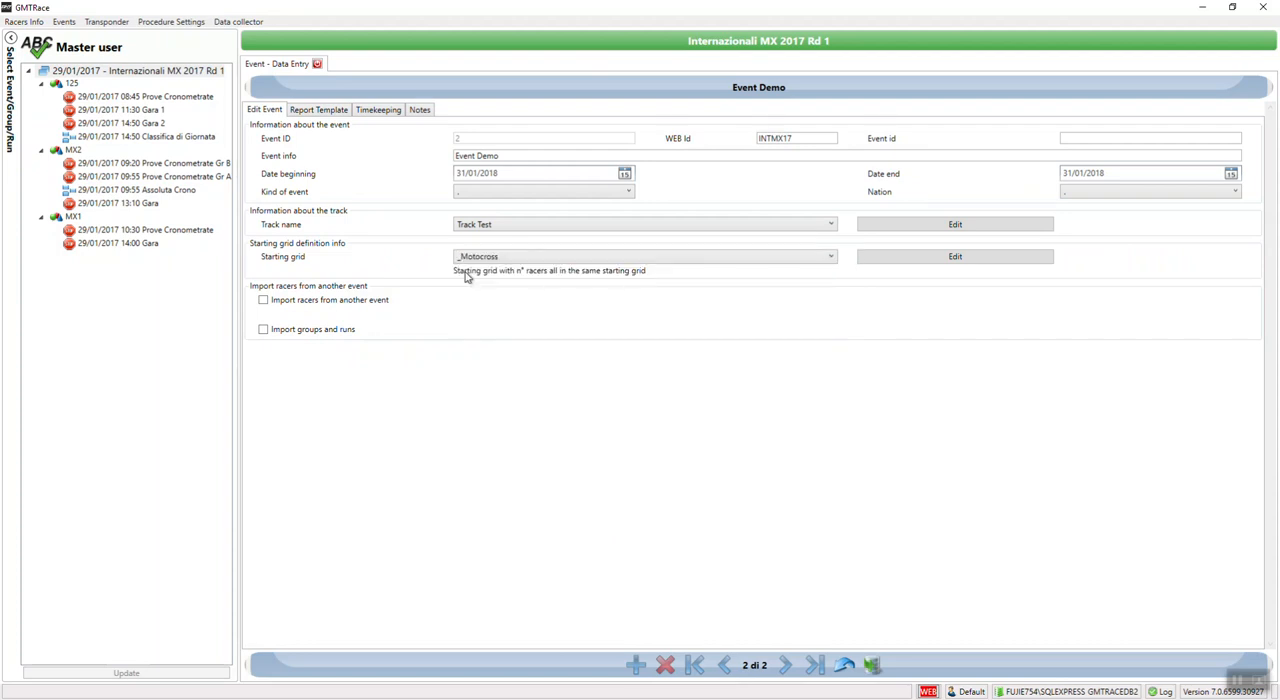
{"action": "left_click", "coordinate": [493, 263]}
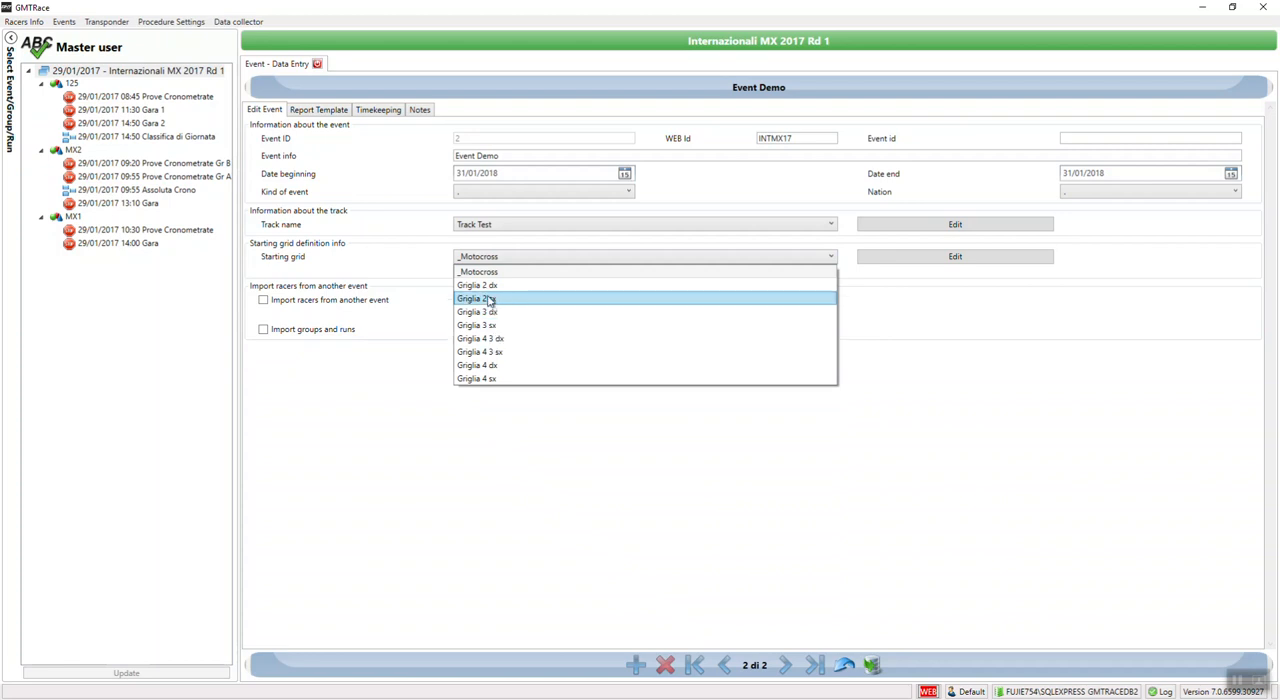
{"action": "left_click", "coordinate": [510, 272]}
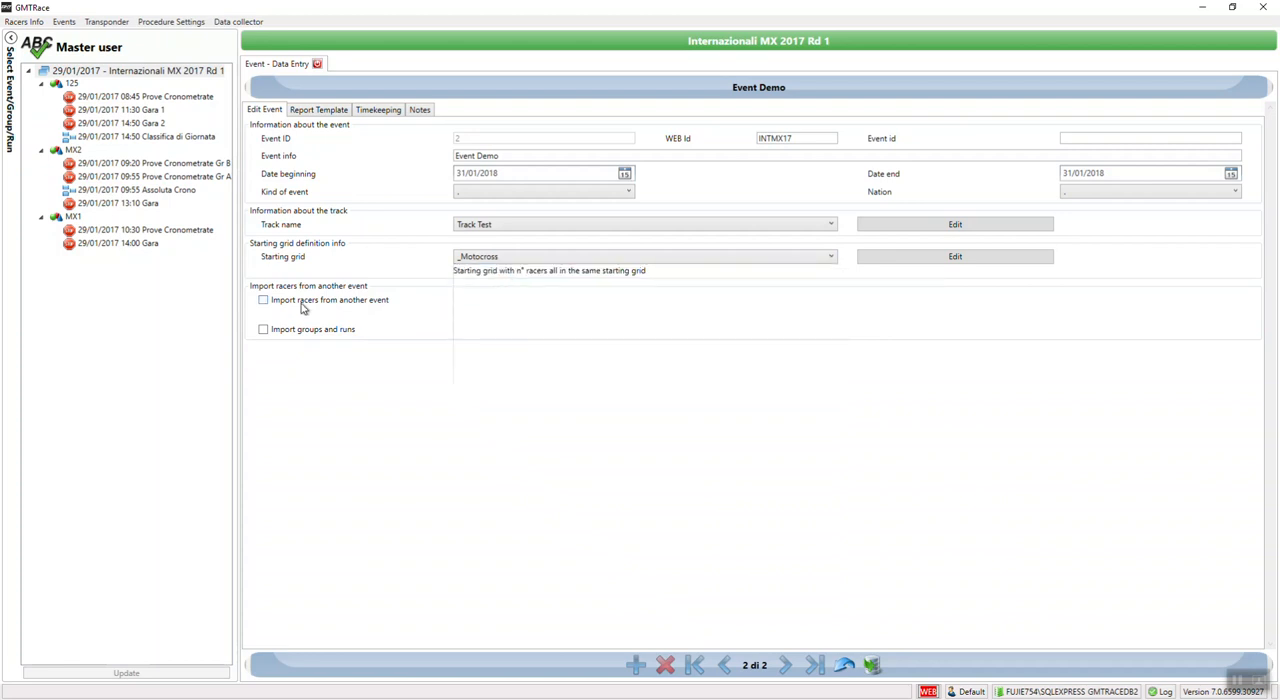
Step: Try the options to import racers, groups and runs from Internazionali MX 2017 Rd 1, and clear them again
{"action": "left_click", "coordinate": [263, 300]}
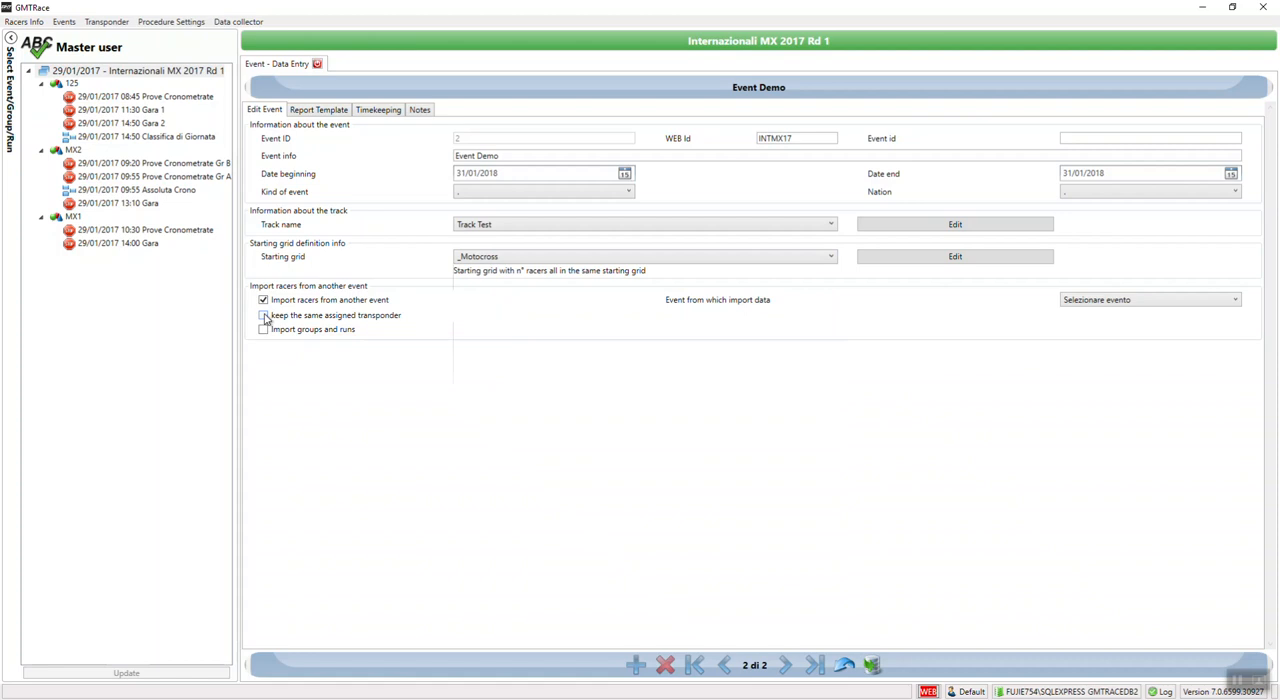
{"action": "left_click", "coordinate": [264, 330]}
{"action": "left_click", "coordinate": [1086, 303]}
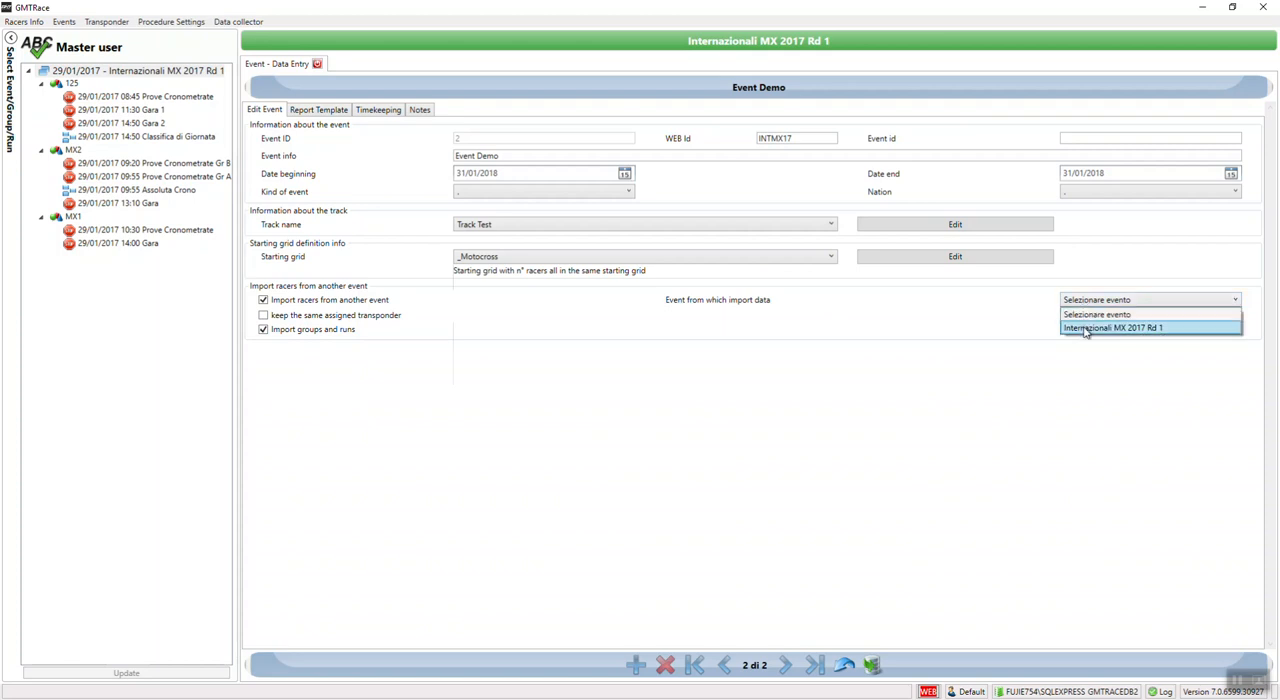
{"action": "left_click", "coordinate": [1086, 328]}
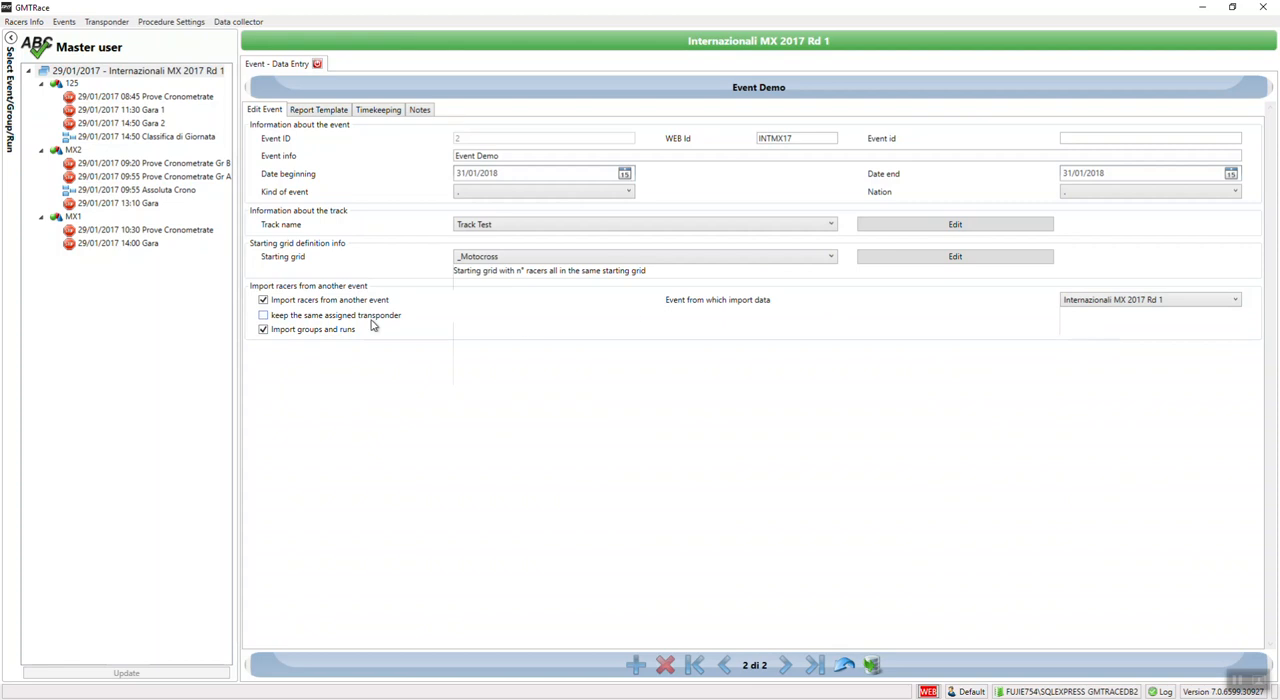
{"action": "left_click", "coordinate": [265, 302]}
{"action": "left_click", "coordinate": [264, 330]}
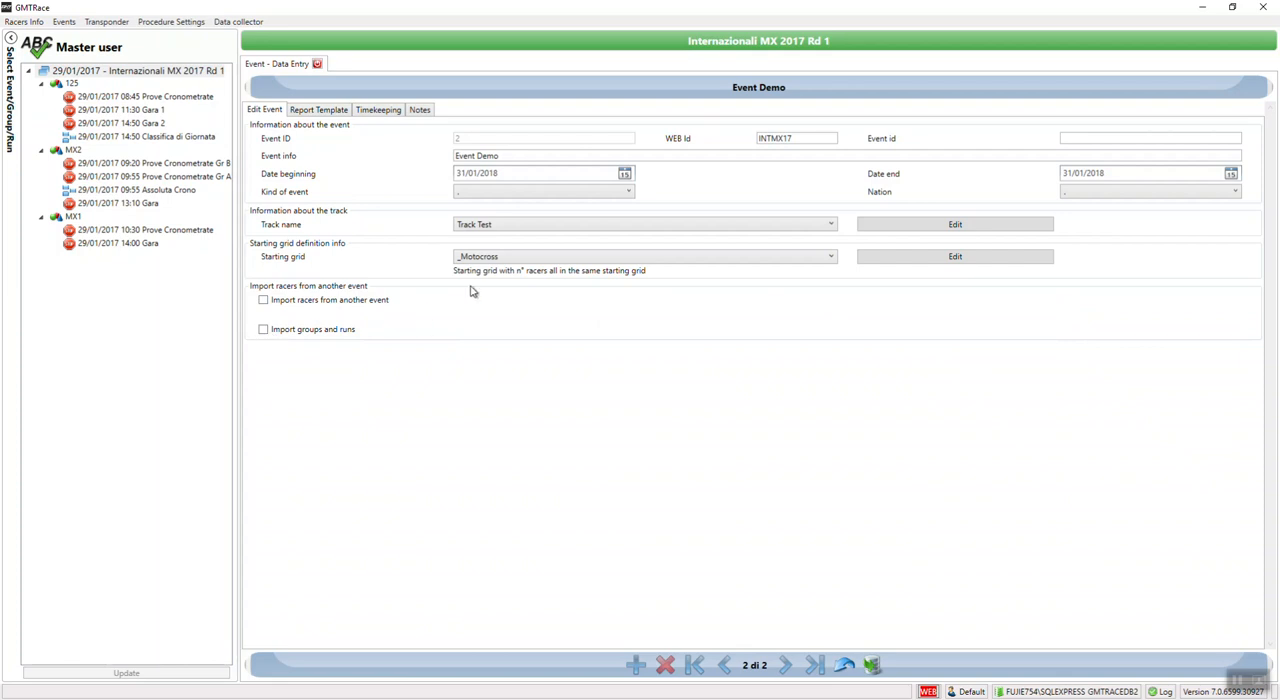
Step: Assign Alleghe 1 Testa as the event's header report banner and Winter Trophy piede as its footnote banner
{"action": "left_click", "coordinate": [320, 112]}
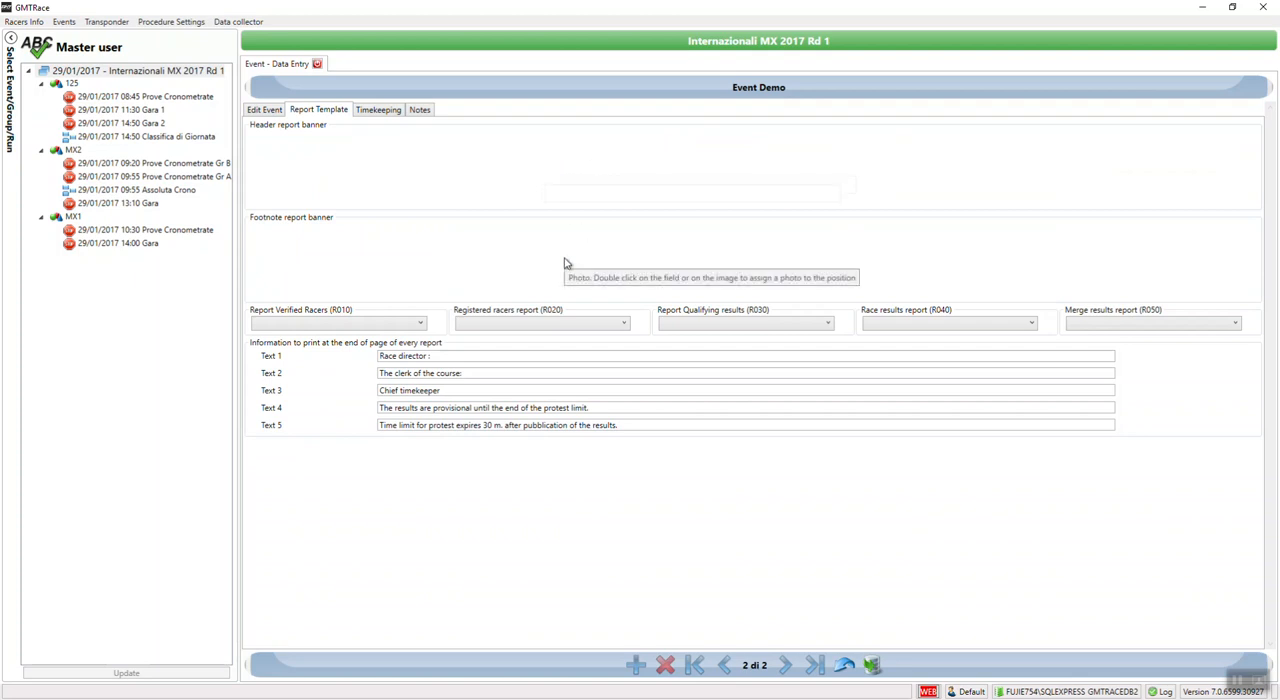
{"action": "double_click", "coordinate": [631, 174]}
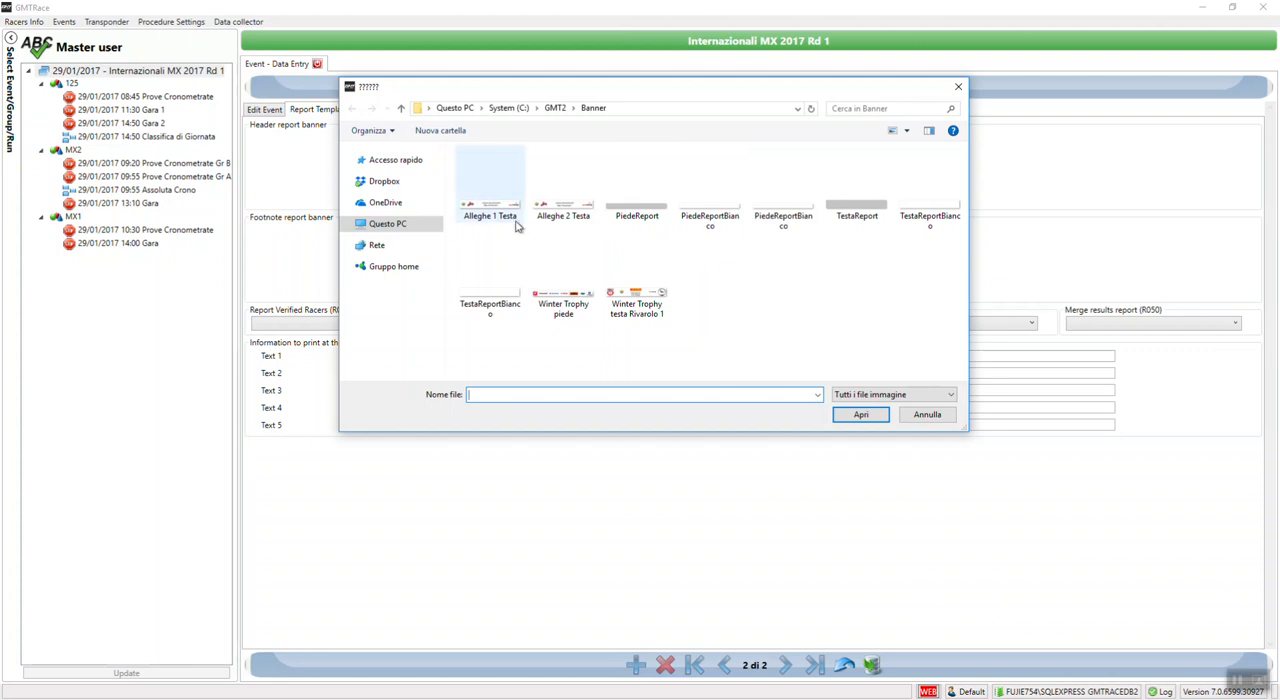
{"action": "double_click", "coordinate": [483, 212]}
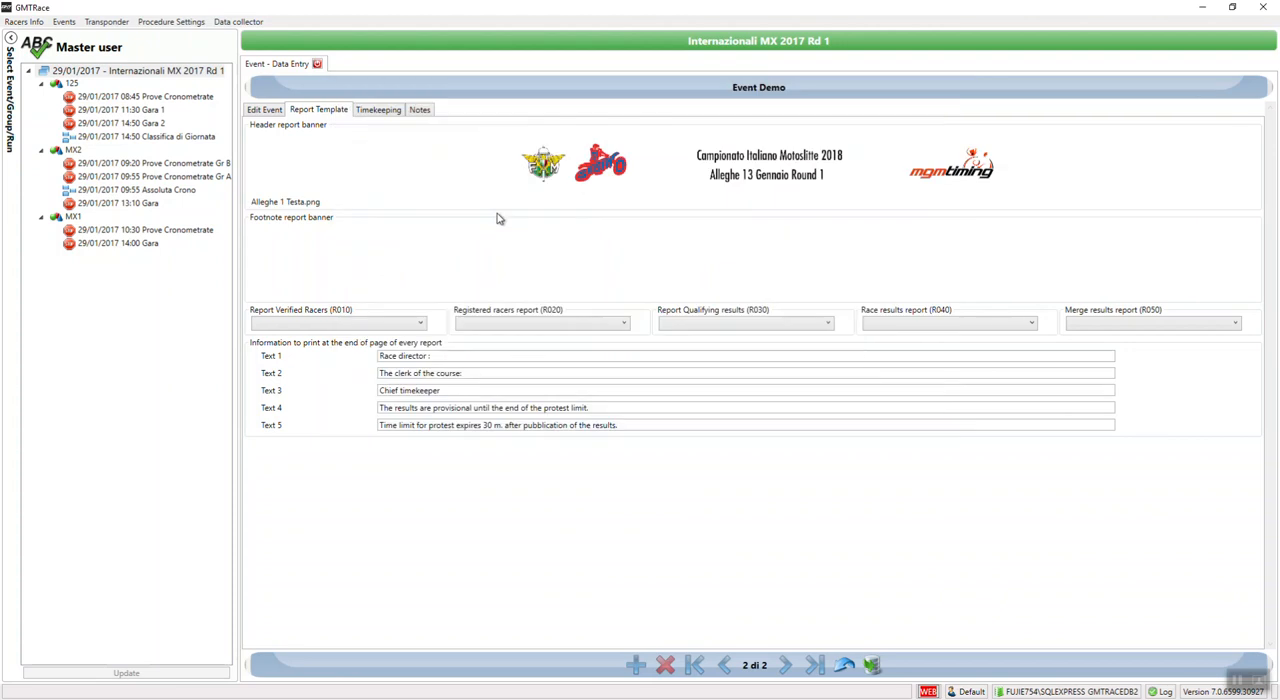
{"action": "double_click", "coordinate": [717, 262]}
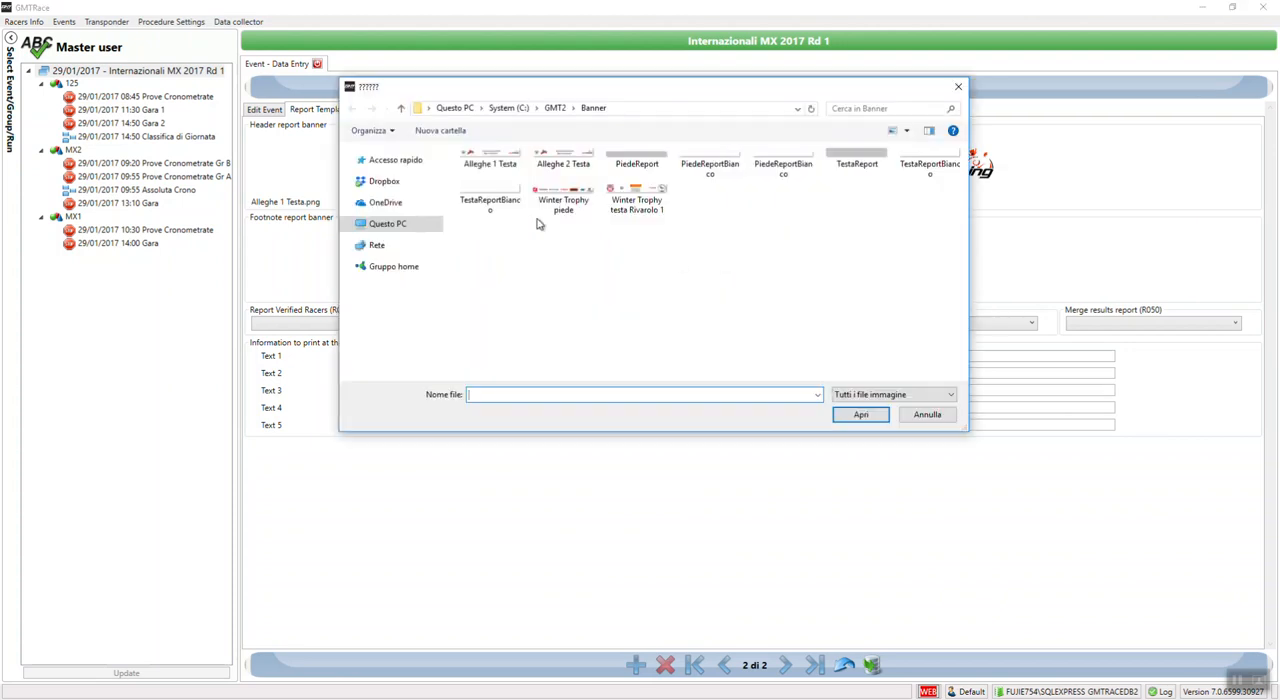
{"action": "double_click", "coordinate": [570, 205]}
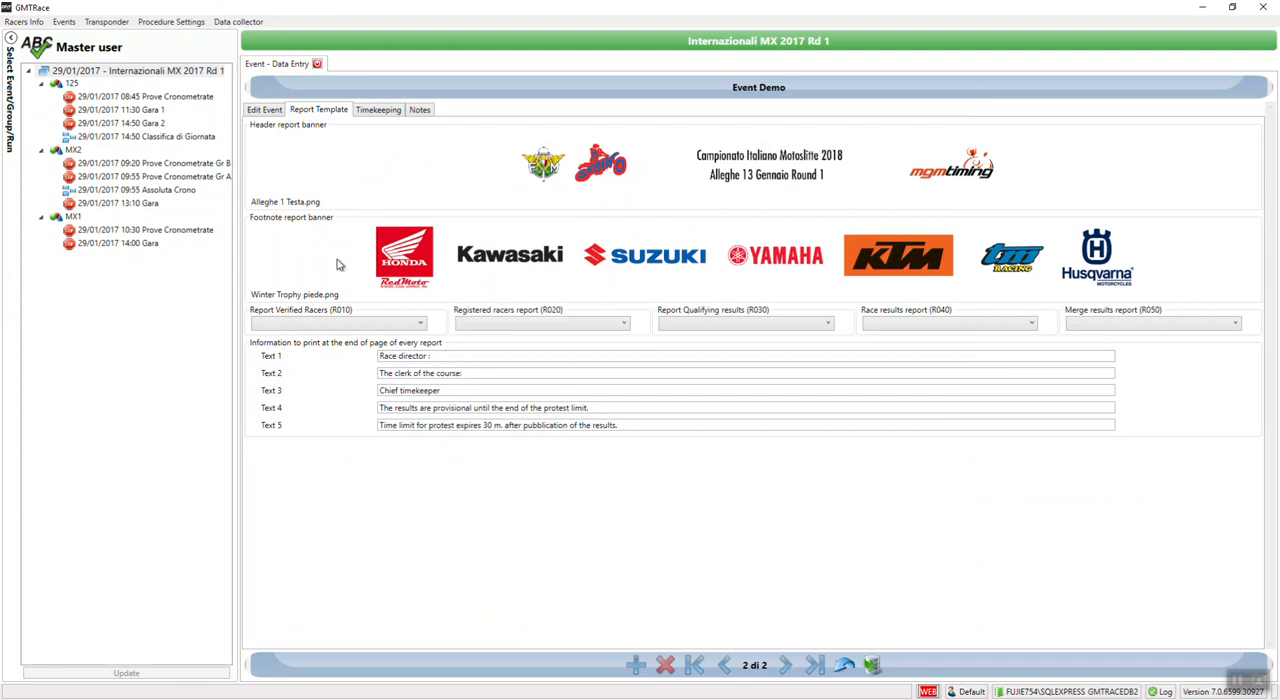
Step: Set the verified racers (R010), registered racers (R020) and qualifying results (R030) reports to the Default GMT template
{"action": "left_click", "coordinate": [339, 323]}
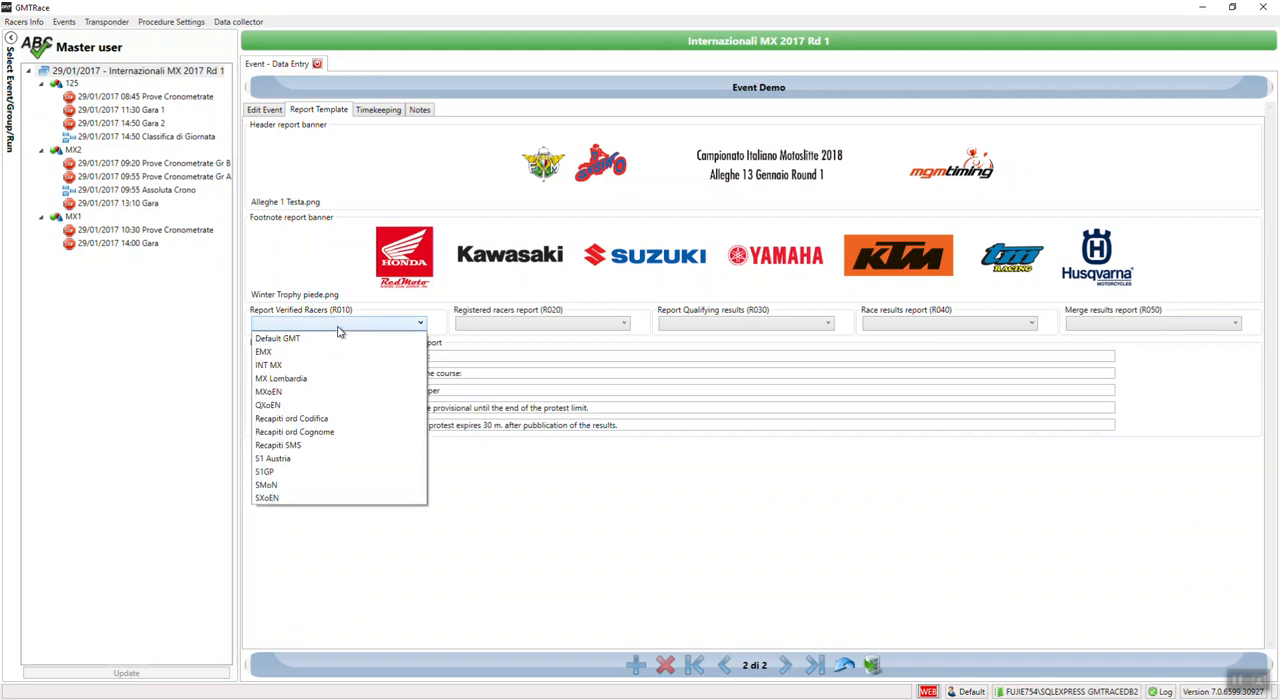
{"action": "left_click", "coordinate": [331, 339]}
{"action": "left_click", "coordinate": [539, 327]}
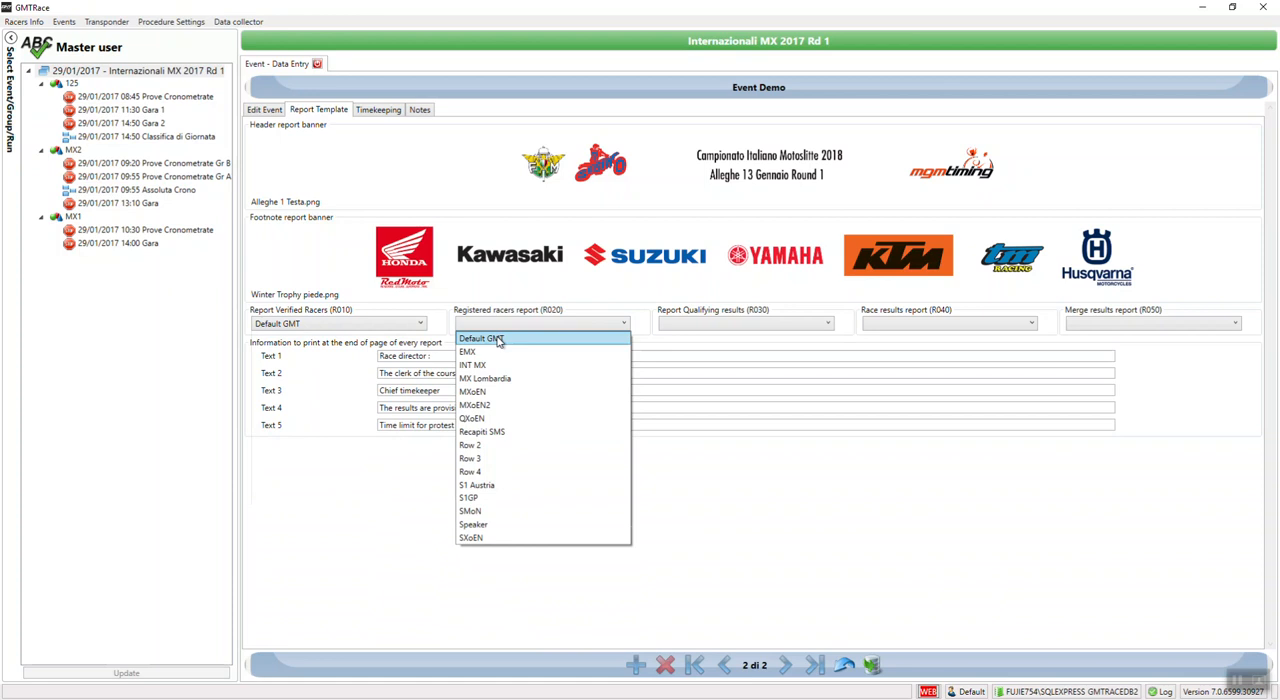
{"action": "left_click", "coordinate": [499, 341]}
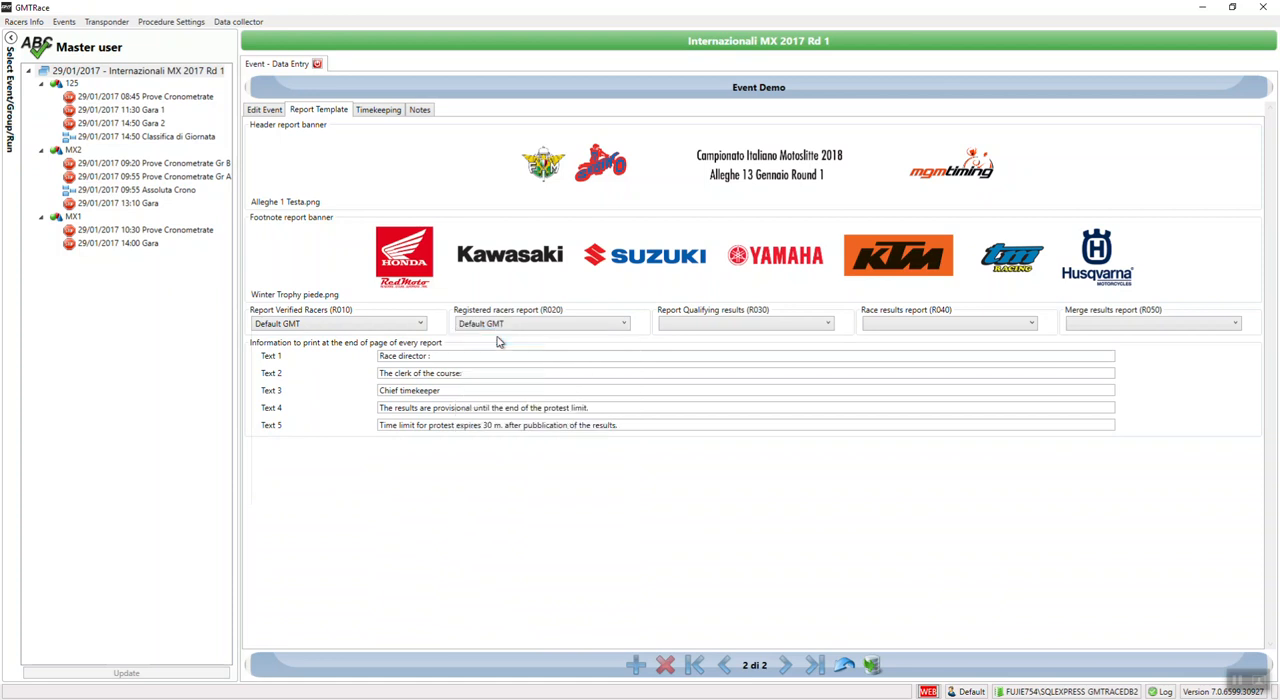
{"action": "left_click", "coordinate": [678, 325]}
{"action": "left_click", "coordinate": [671, 365]}
{"action": "left_click", "coordinate": [699, 327]}
{"action": "left_click", "coordinate": [689, 351]}
Step: Set the race results report (R040) to Default GMT and the merge results report (R050) to Default GMT1
{"action": "left_click", "coordinate": [956, 329]}
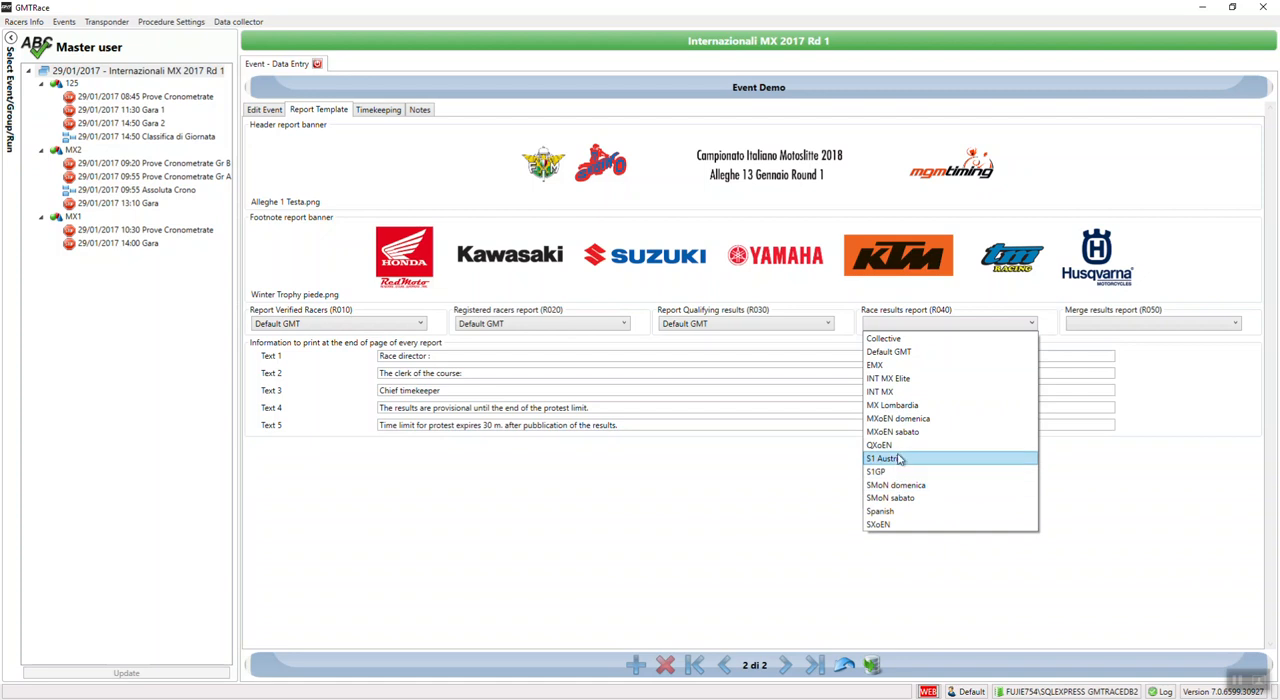
{"action": "left_click", "coordinate": [889, 351]}
{"action": "left_click", "coordinate": [1174, 326]}
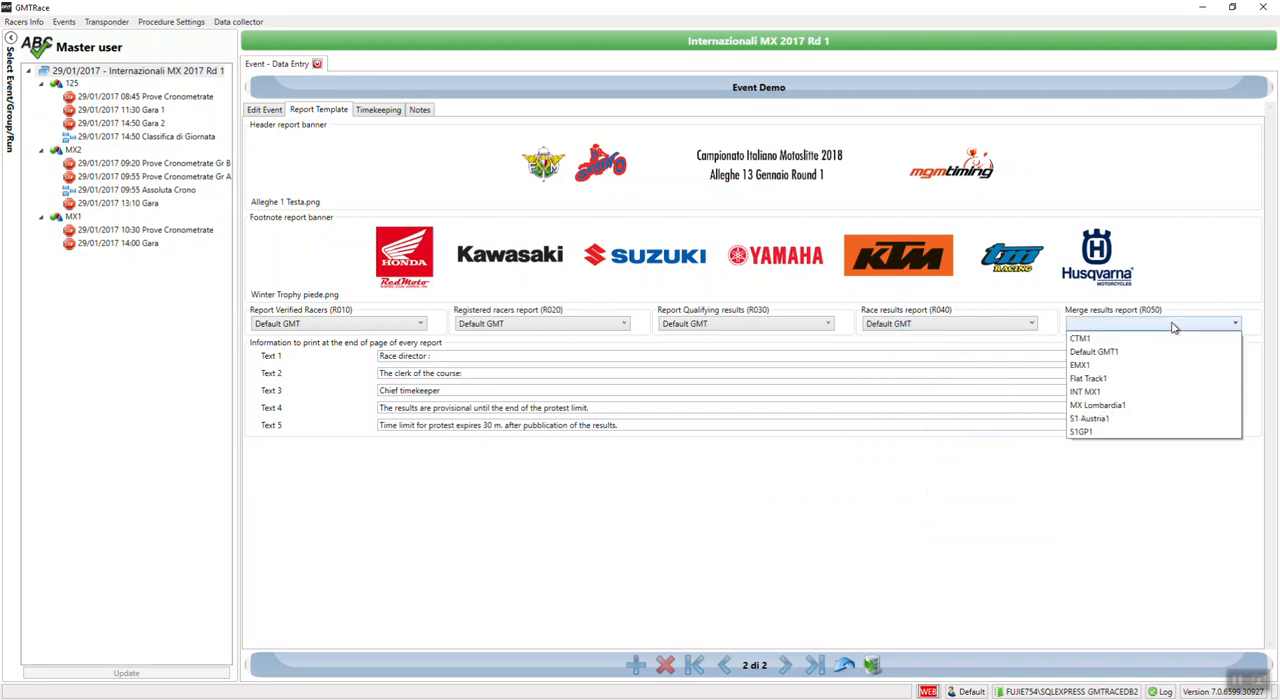
{"action": "left_click", "coordinate": [1094, 351]}
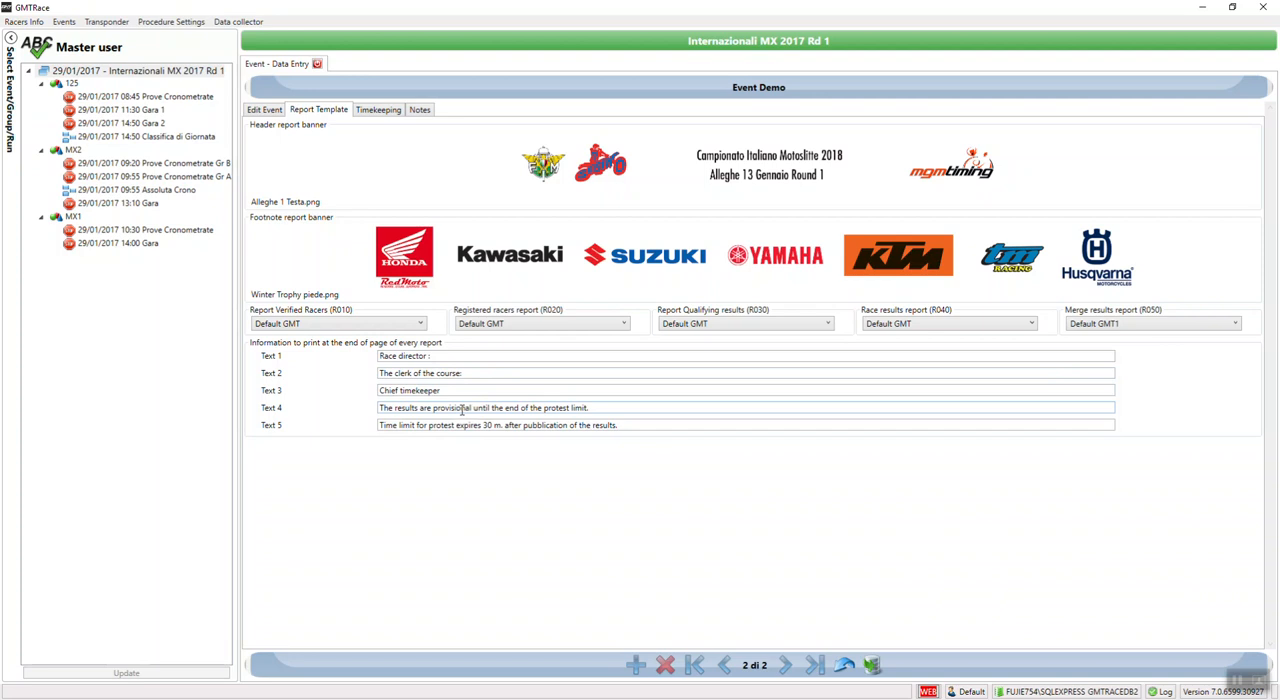
Step: Clear the Chief timekeeper line from the end-of-page report texts, then save the event and close its data entry
{"action": "left_click_drag", "start_coordinate": [468, 390], "coordinate": [295, 394]}
{"action": "key", "text": "Delete"}
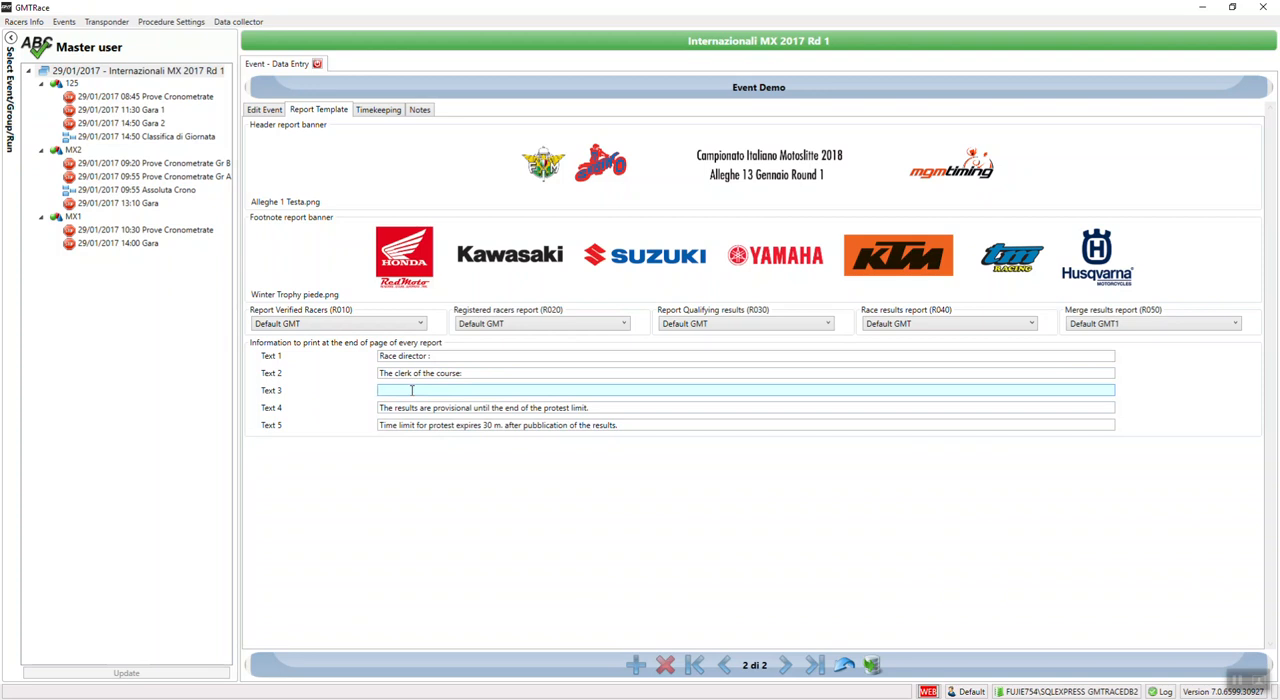
{"action": "left_click", "coordinate": [871, 666]}
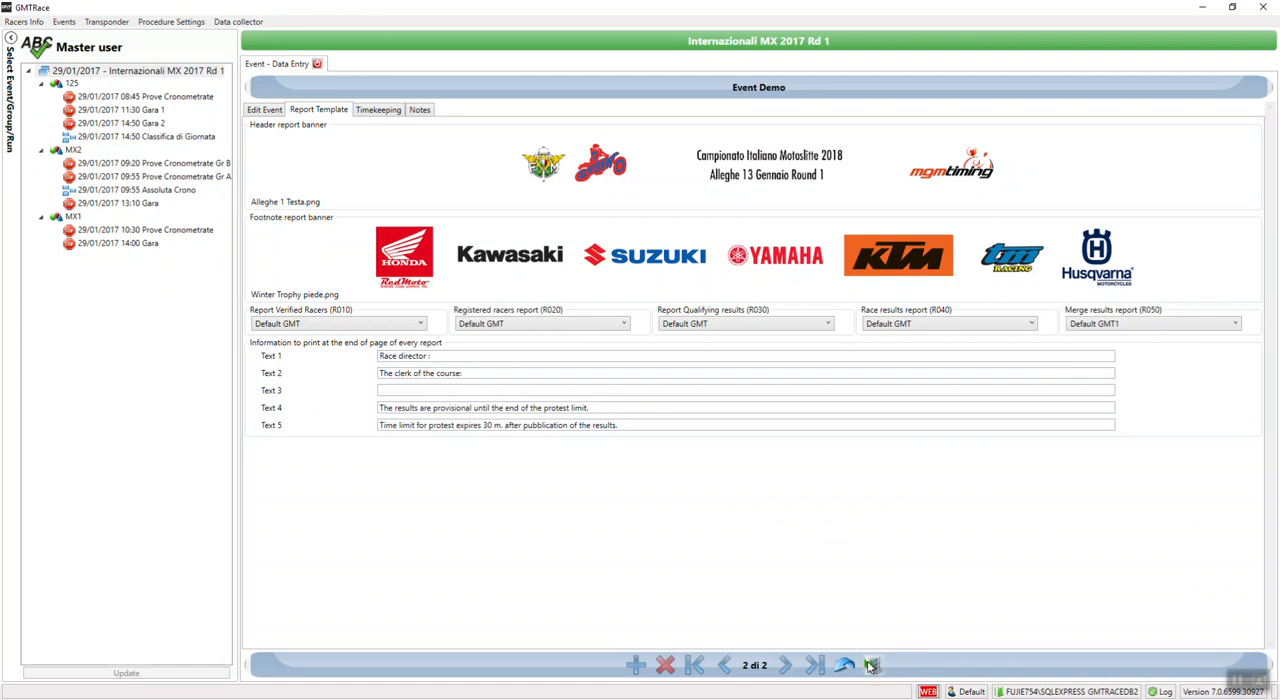
{"action": "left_click", "coordinate": [317, 65]}
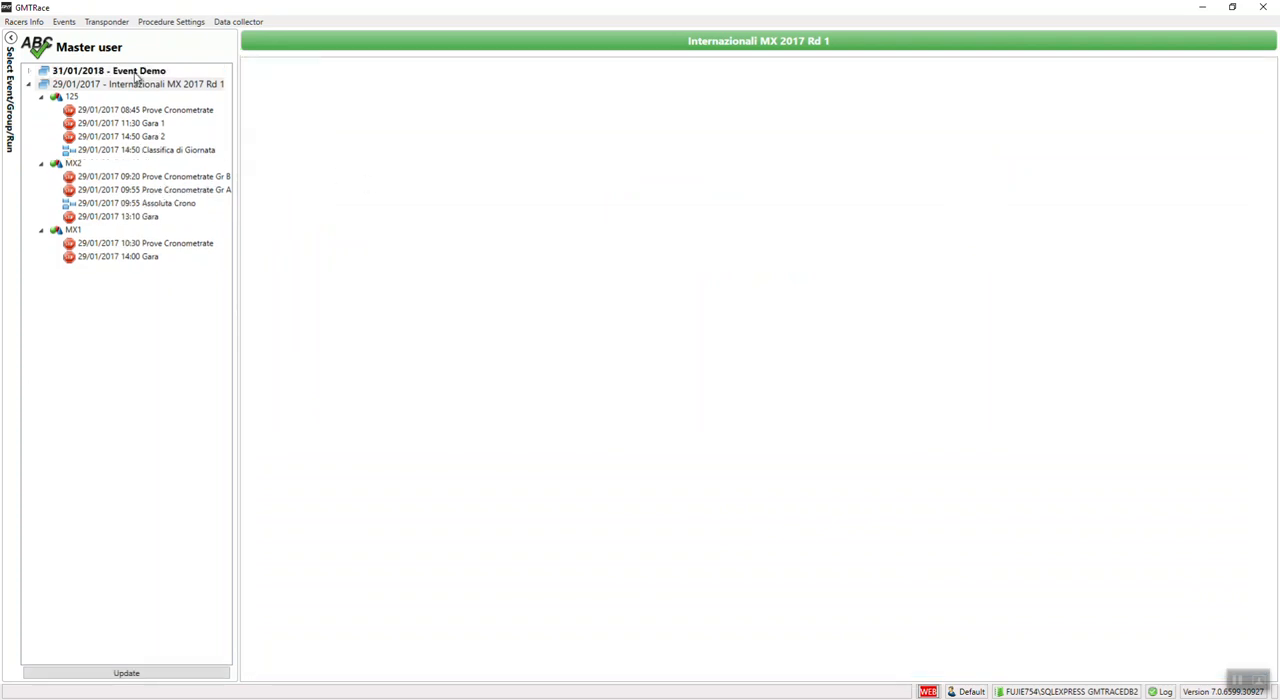
Step: Start a new group under Event Demo with presentation sequence 10 and group ID MX1
{"action": "left_click", "coordinate": [137, 73]}
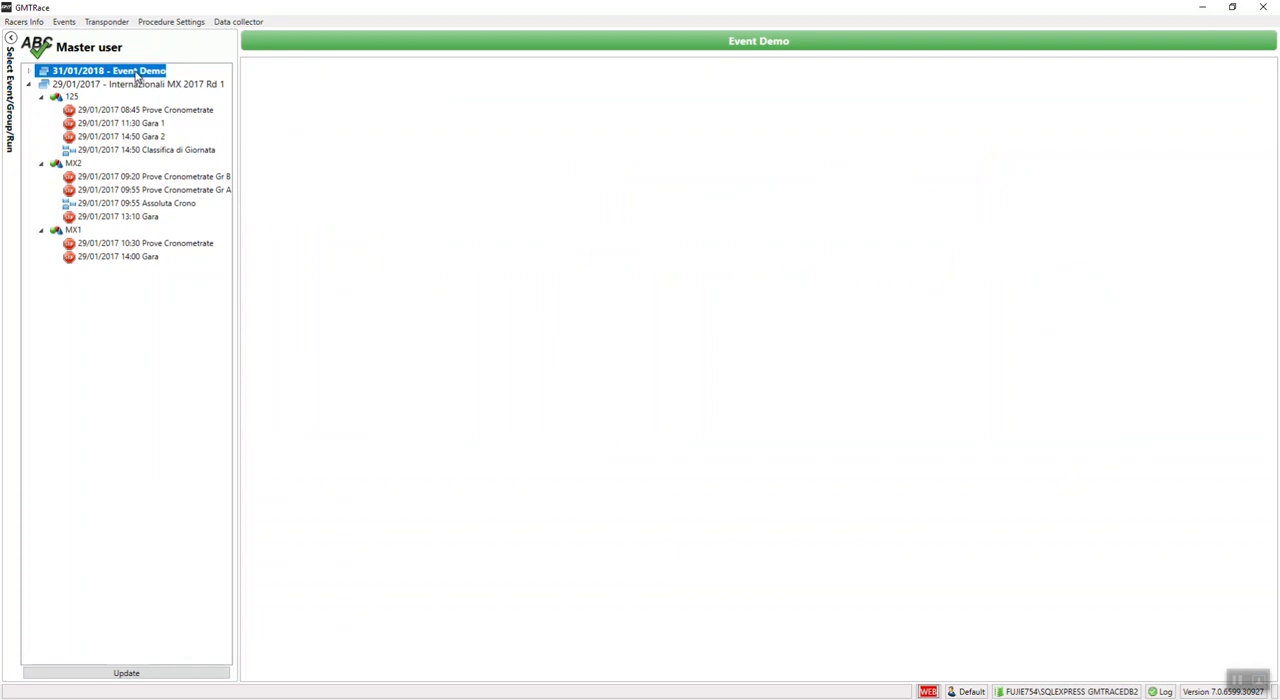
{"action": "right_click", "coordinate": [138, 76]}
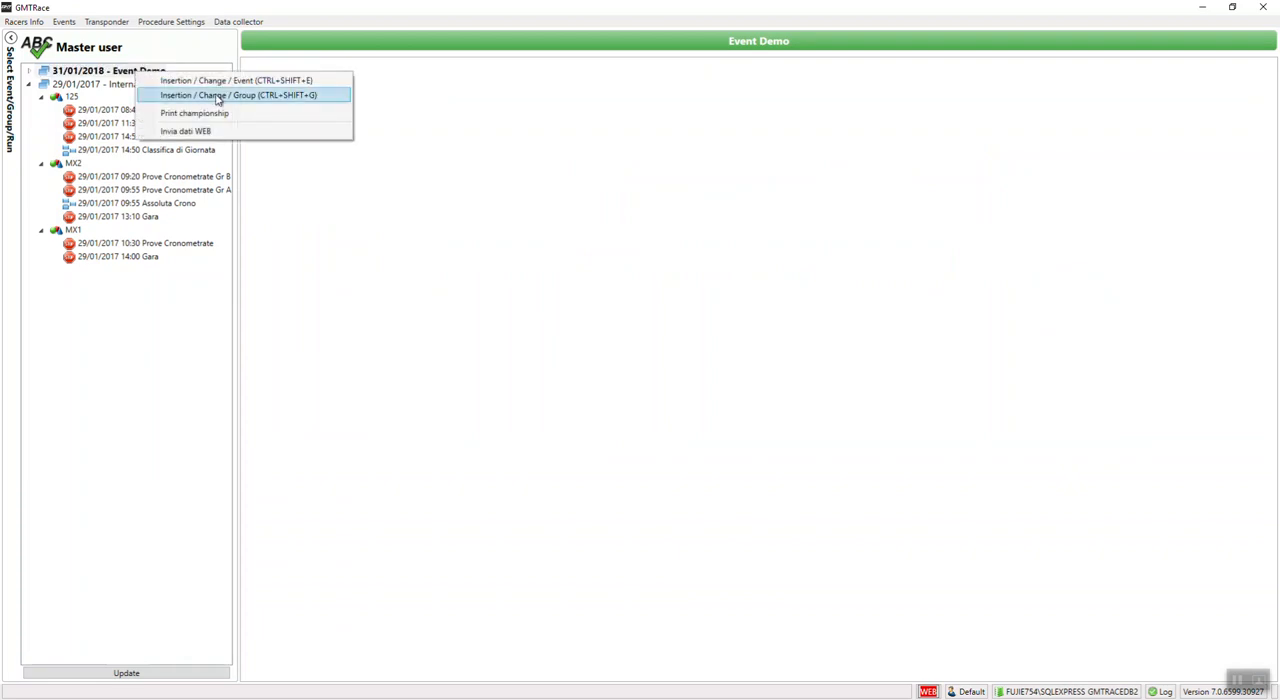
{"action": "left_click", "coordinate": [221, 100]}
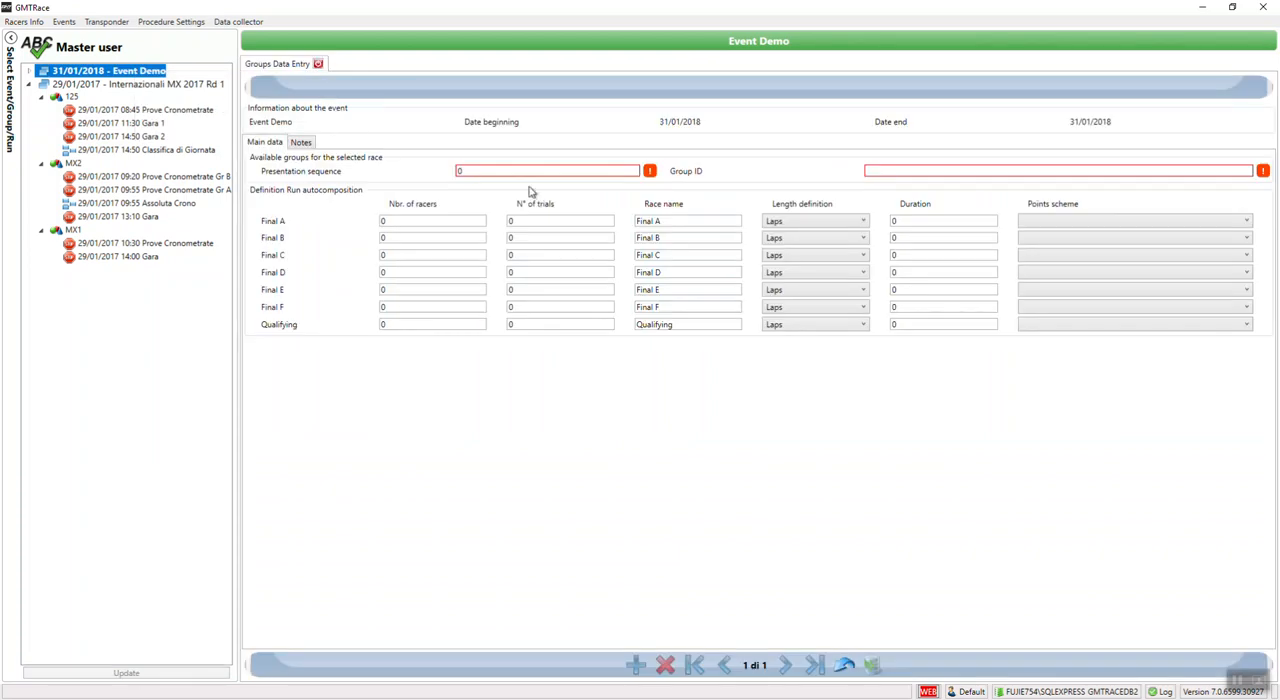
{"action": "left_click", "coordinate": [469, 174]}
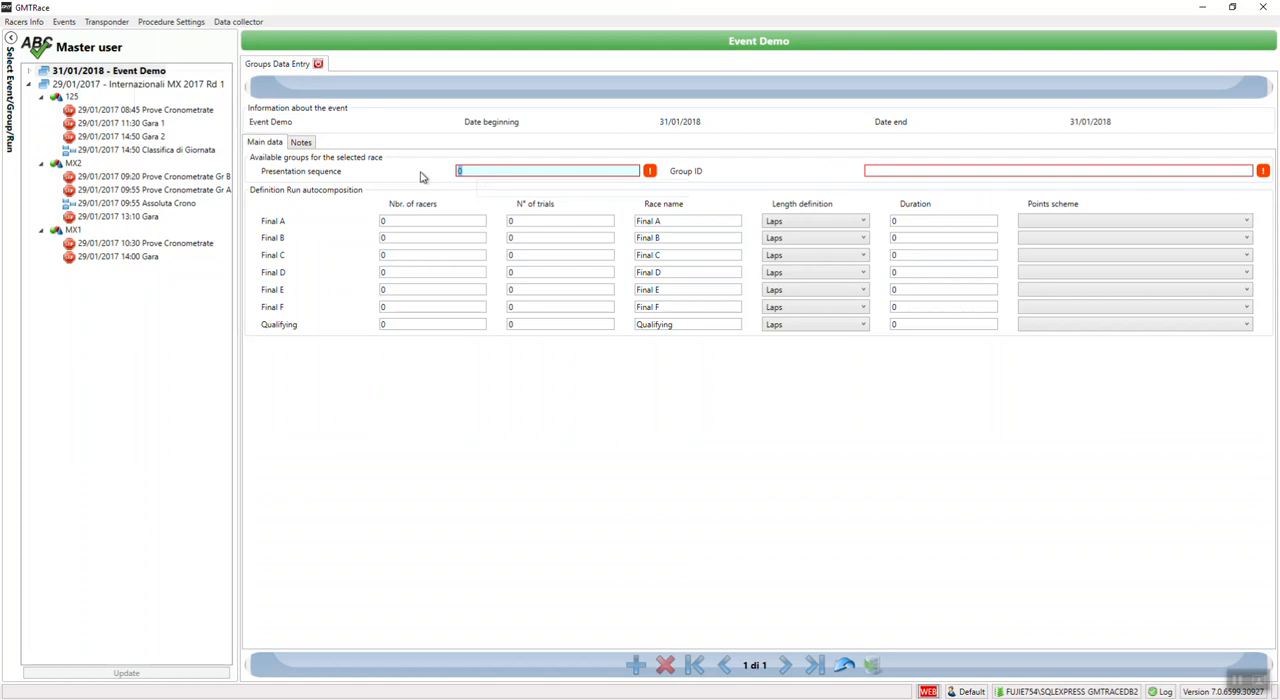
{"action": "type", "text": "10"}
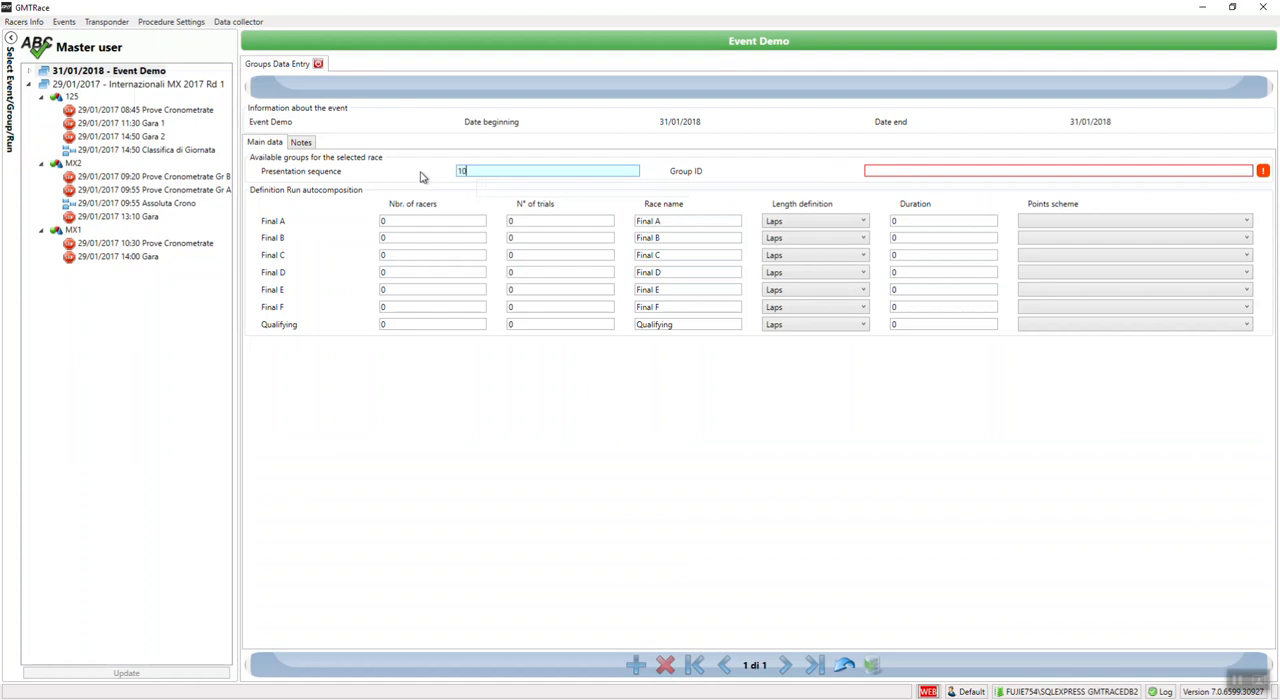
{"action": "key", "text": "Tab"}
{"action": "type", "text": "MX"}
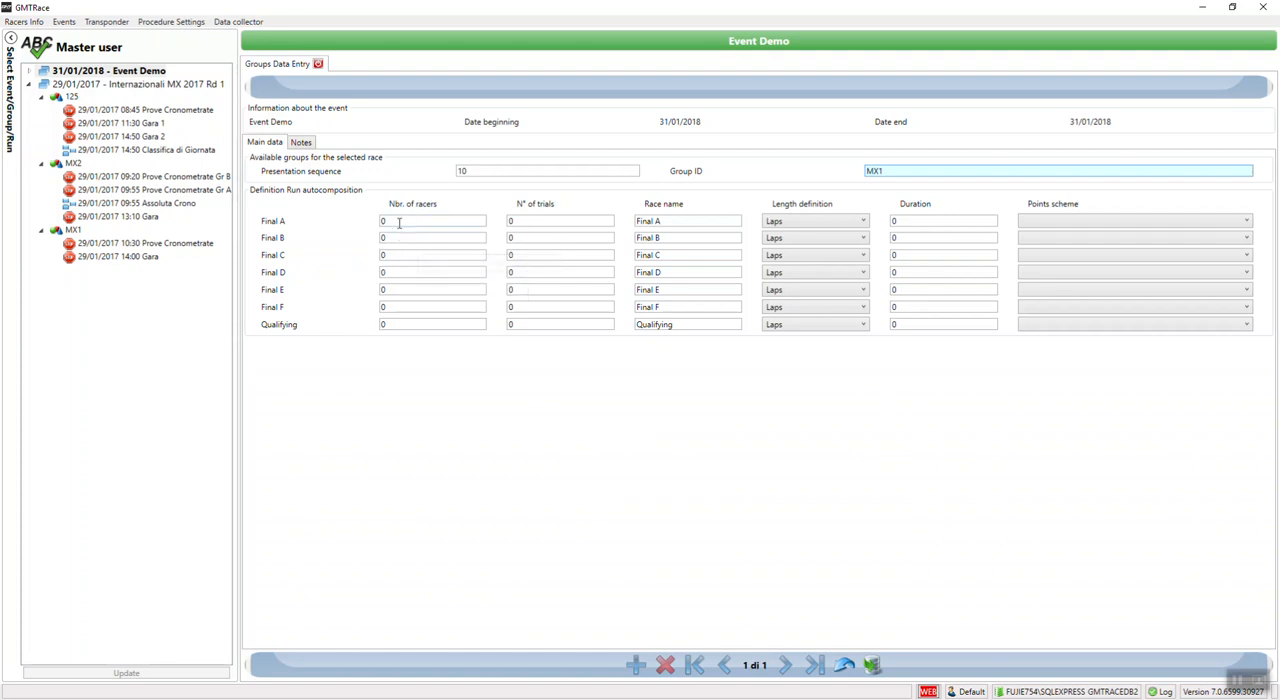
Step: Set the group's Qualifying run to 40 racers and 1 trial, with the race name Time Practice
{"action": "left_click", "coordinate": [392, 324]}
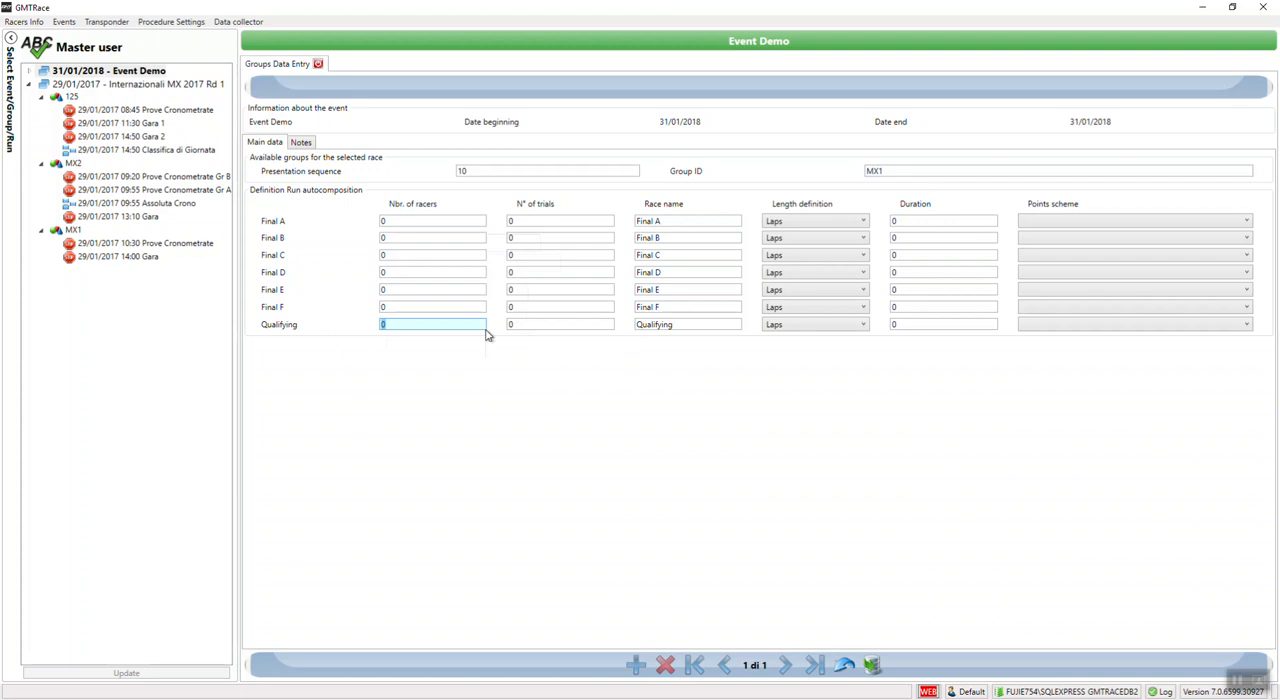
{"action": "type", "text": "40"}
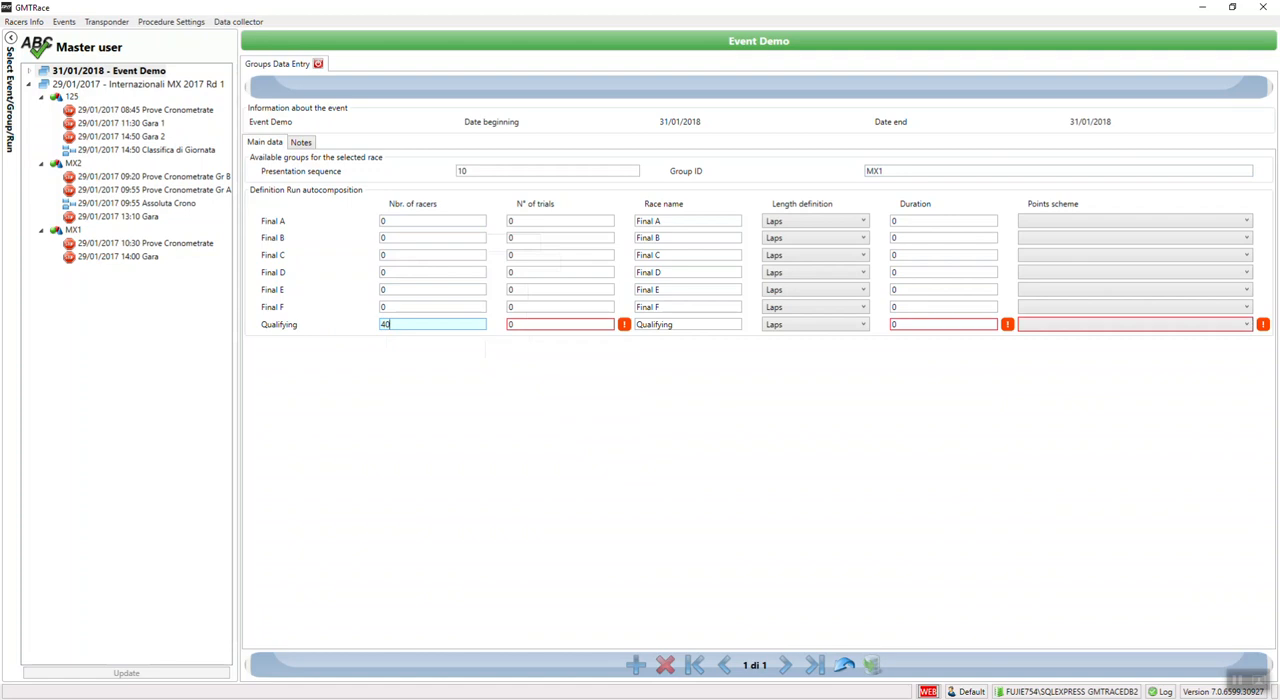
{"action": "left_click", "coordinate": [512, 320]}
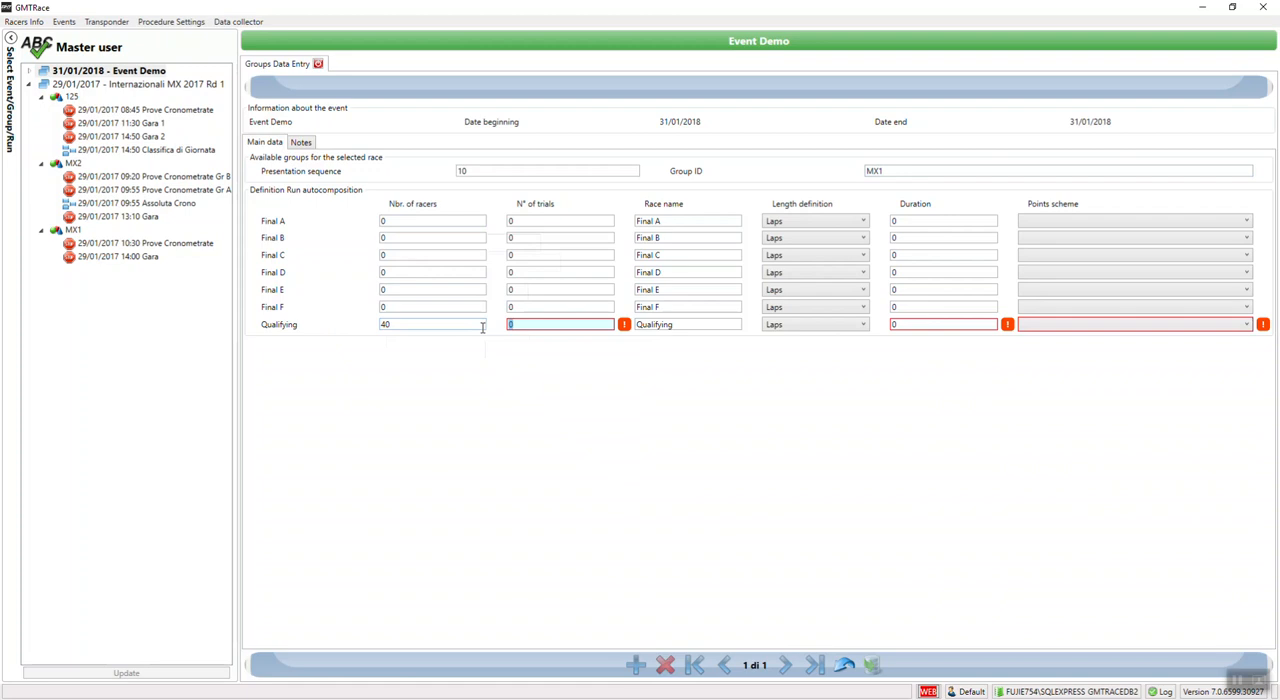
{"action": "type", "text": "1"}
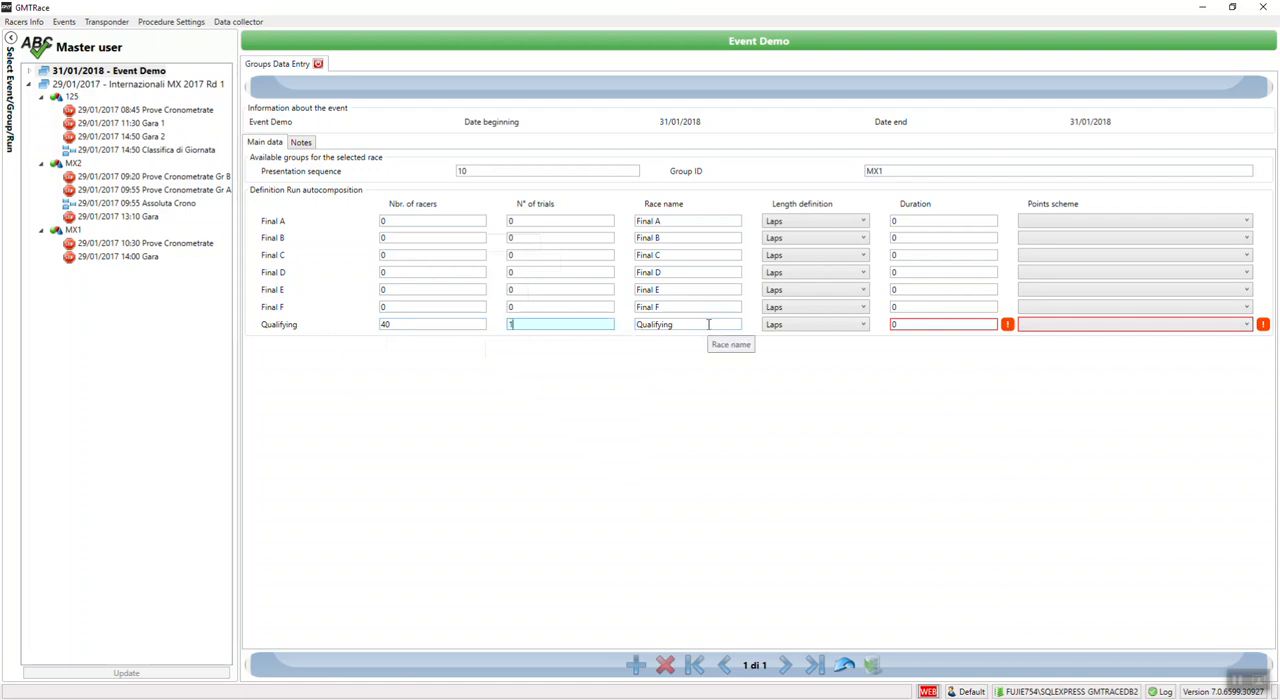
{"action": "key", "text": "Tab"}
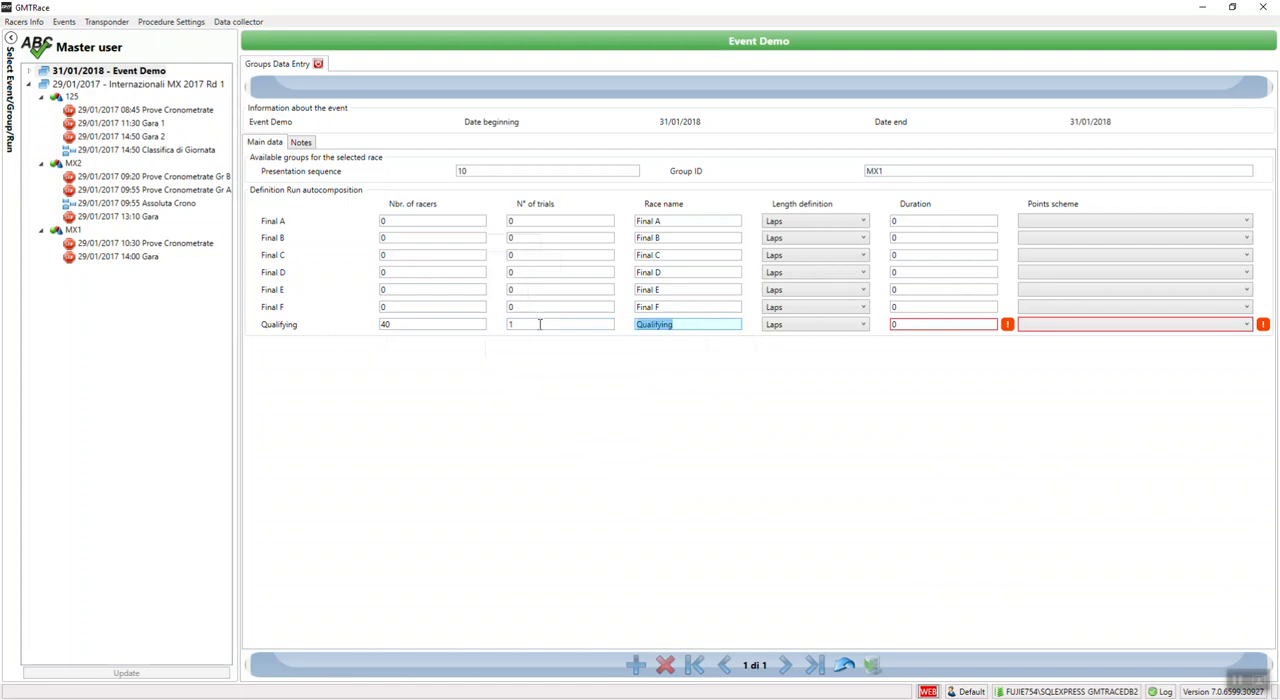
{"action": "type", "text": "Time Practice"}
Step: Define the Qualifying run's length in Minutes with a duration of 10 and the Zero points scheme
{"action": "left_click", "coordinate": [789, 326]}
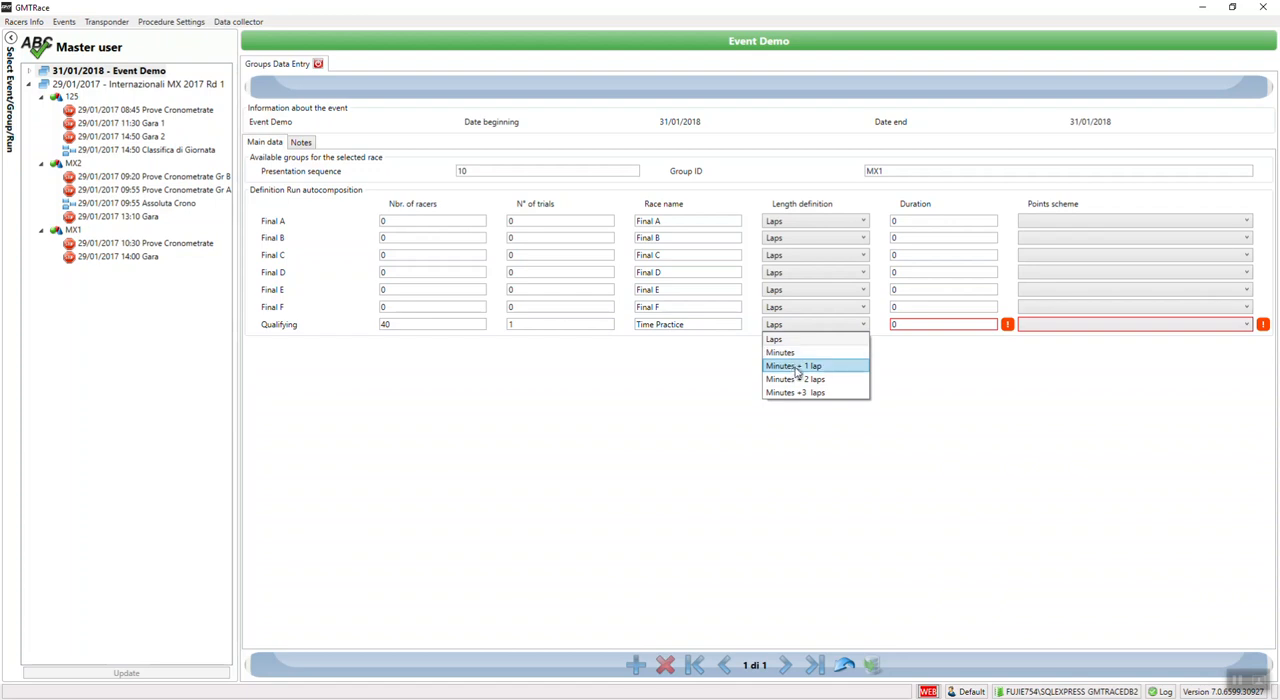
{"action": "left_click", "coordinate": [794, 354]}
{"action": "left_click", "coordinate": [903, 324]}
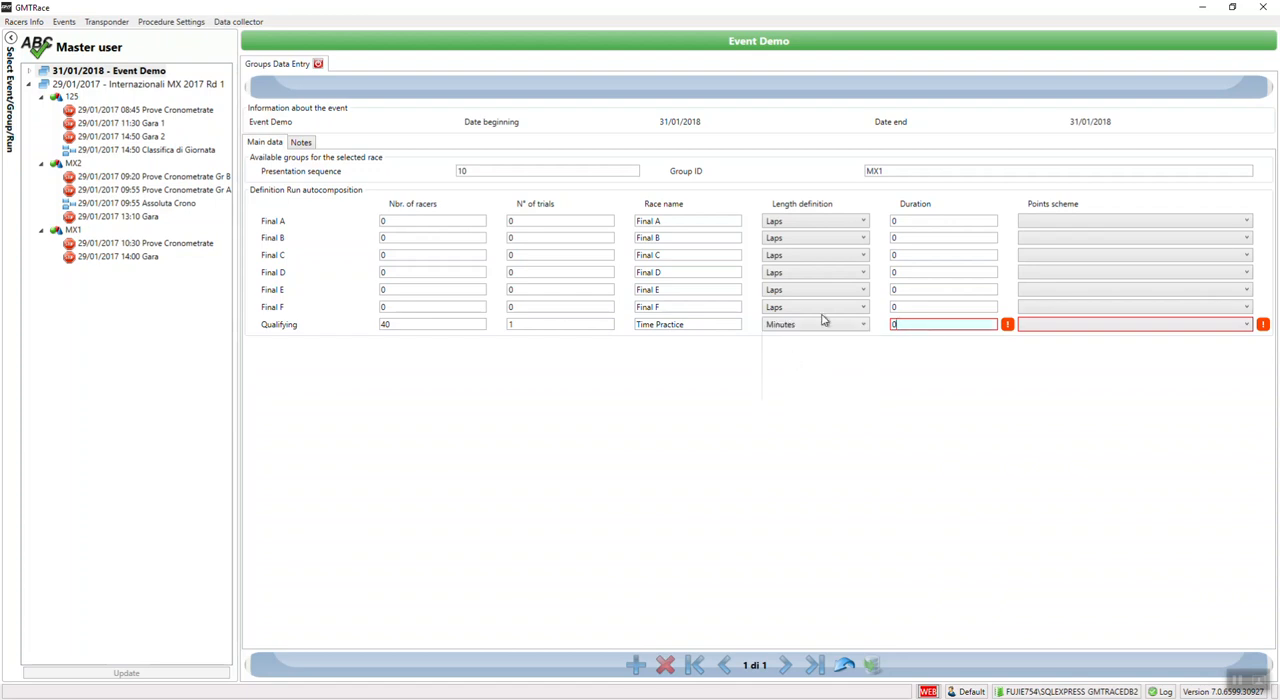
{"action": "type", "text": "10"}
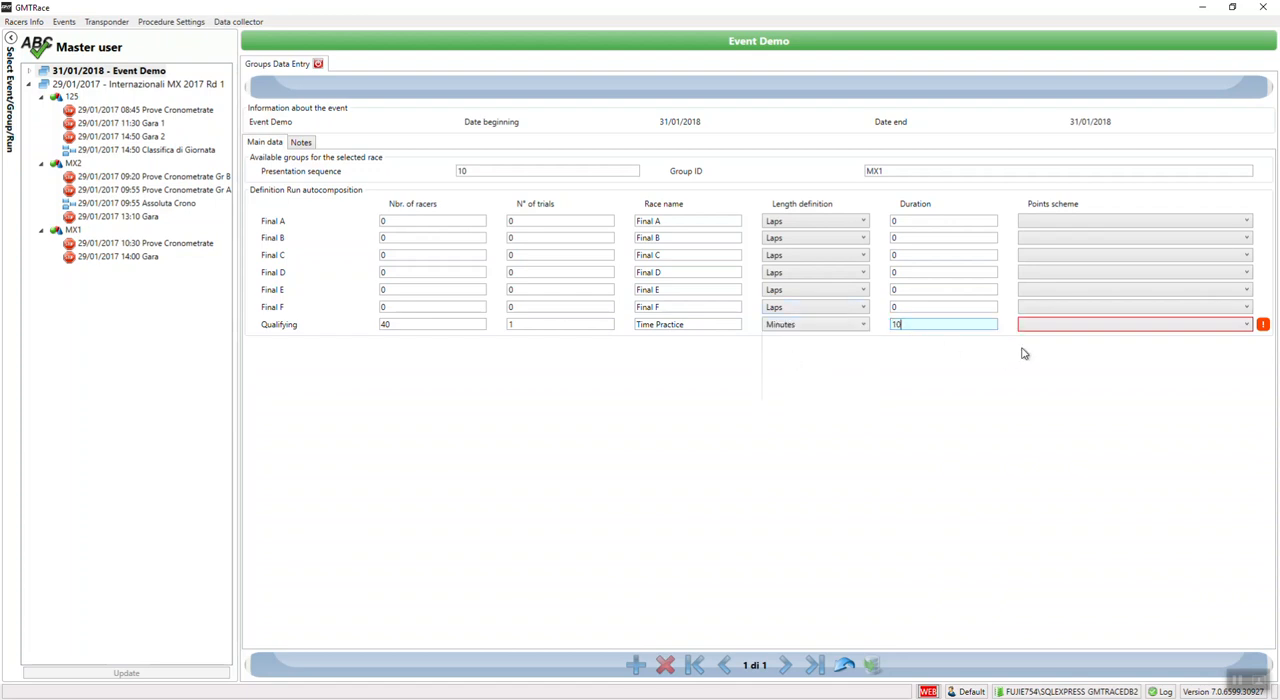
{"action": "left_click", "coordinate": [1066, 326]}
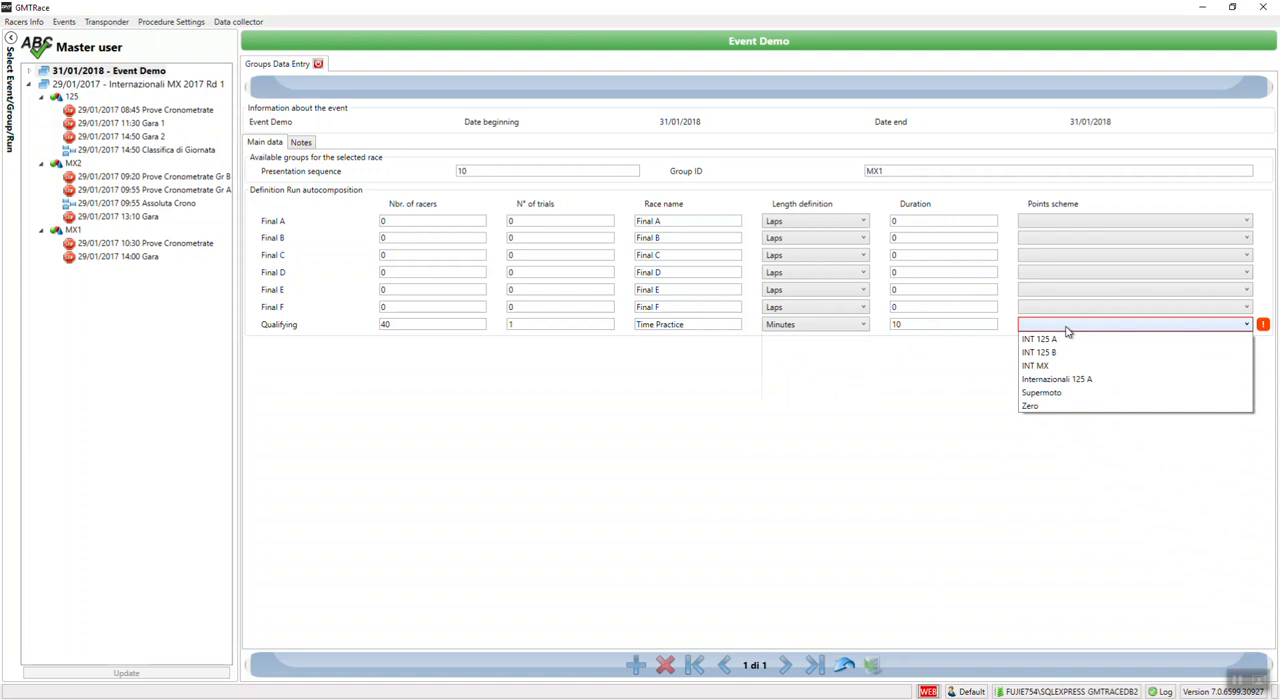
{"action": "left_click", "coordinate": [1051, 407]}
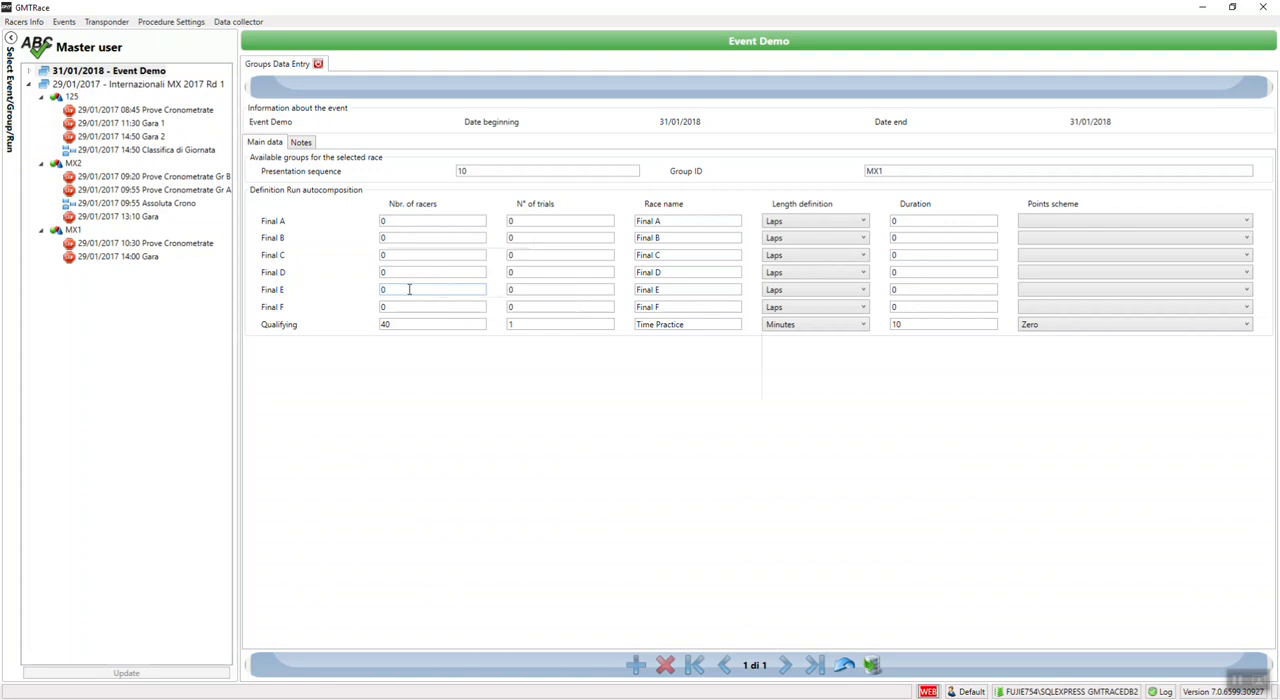
Step: Define Final A with 40 racers, 2 trials, length Minutes + 2 laps, duration 15 and the INT 125 A points scheme
{"action": "left_click", "coordinate": [392, 222]}
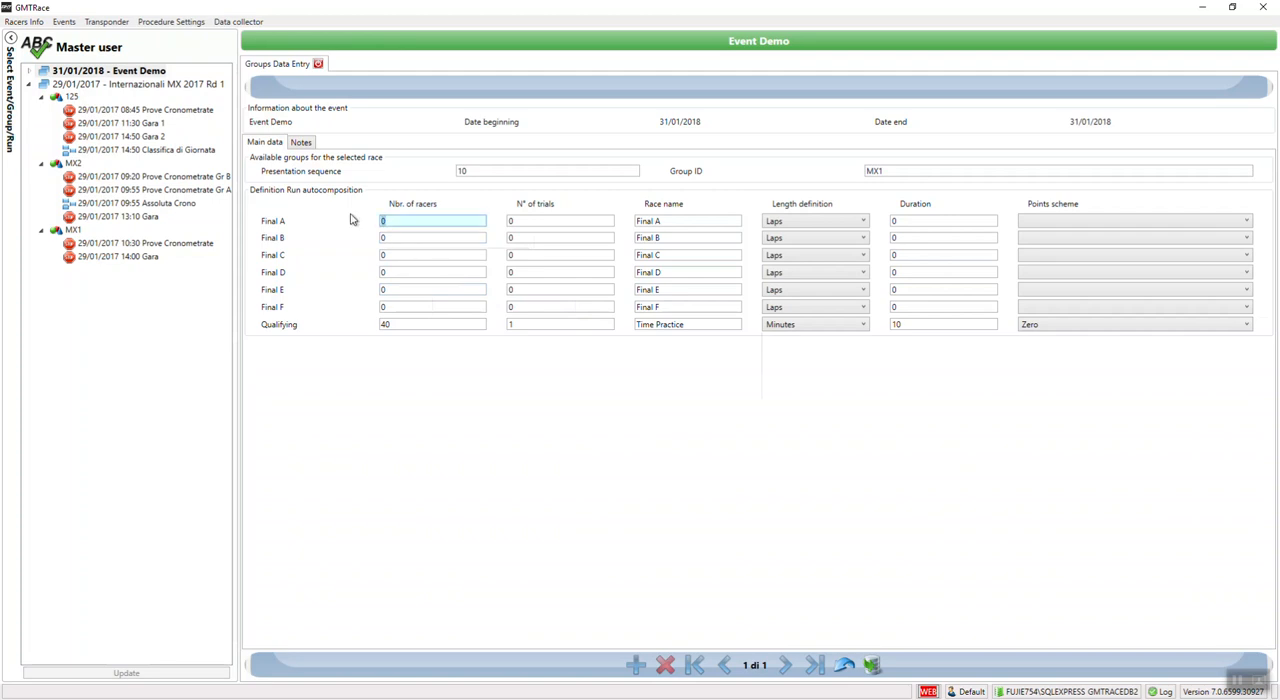
{"action": "type", "text": "40"}
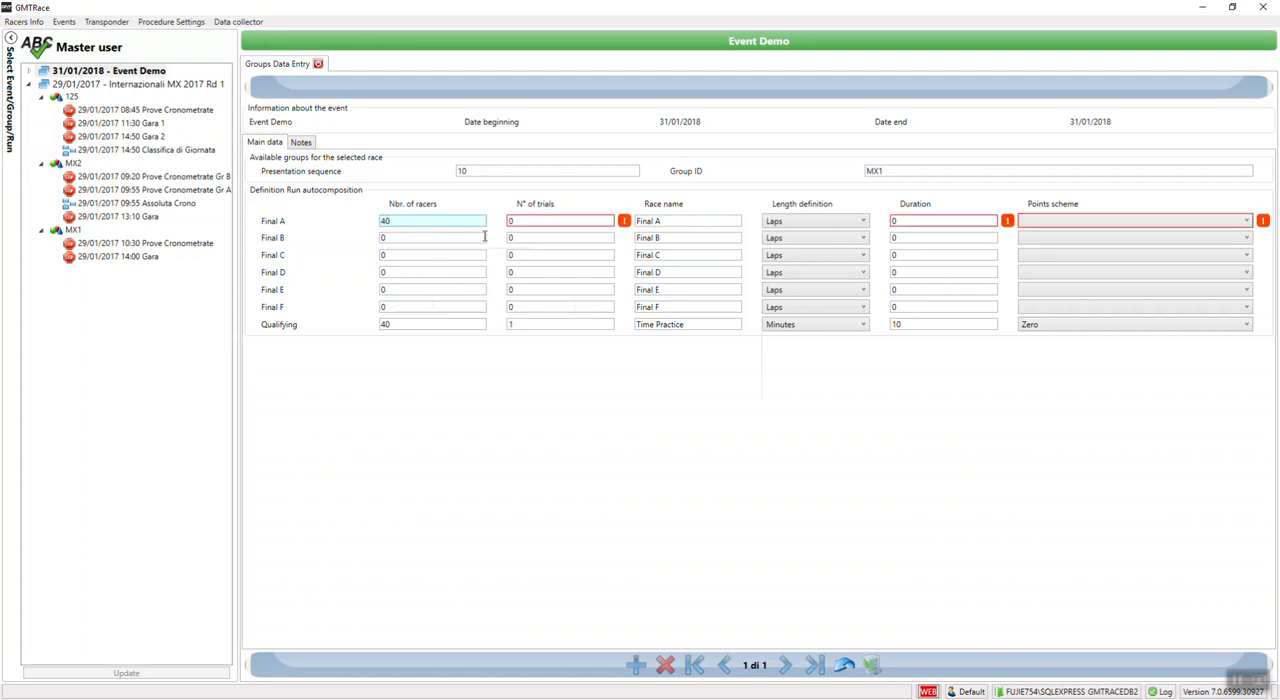
{"action": "key", "text": "Tab"}
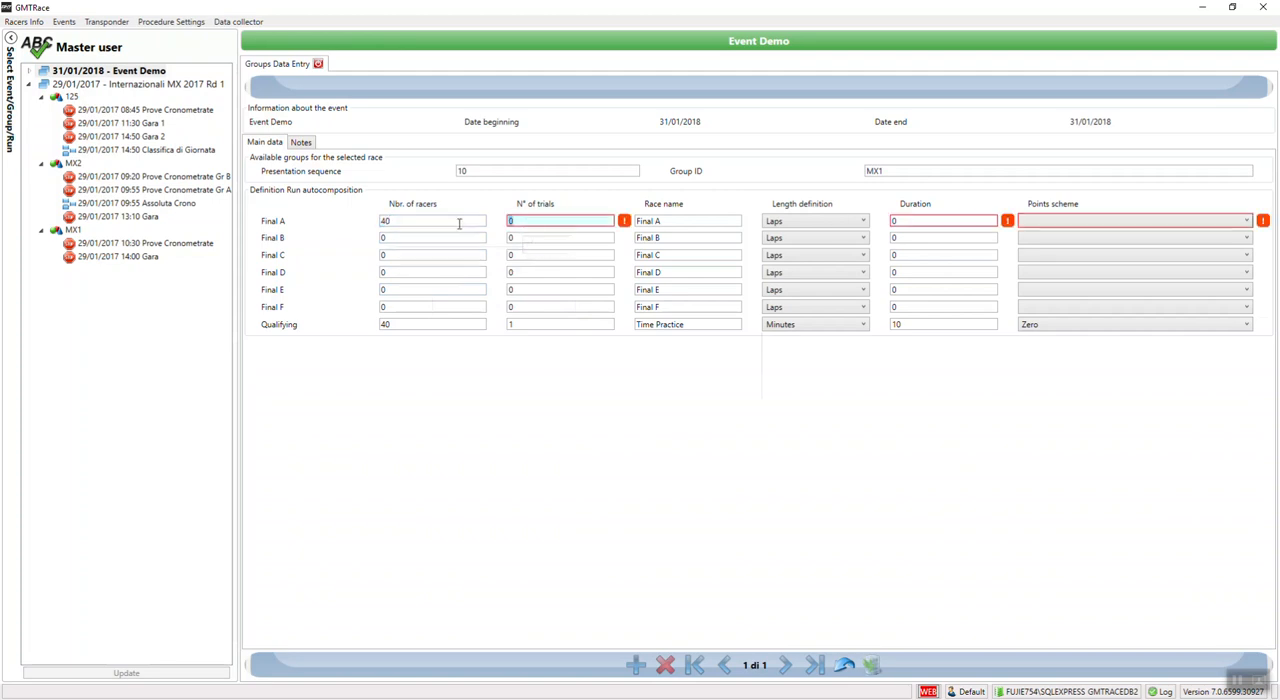
{"action": "type", "text": "2"}
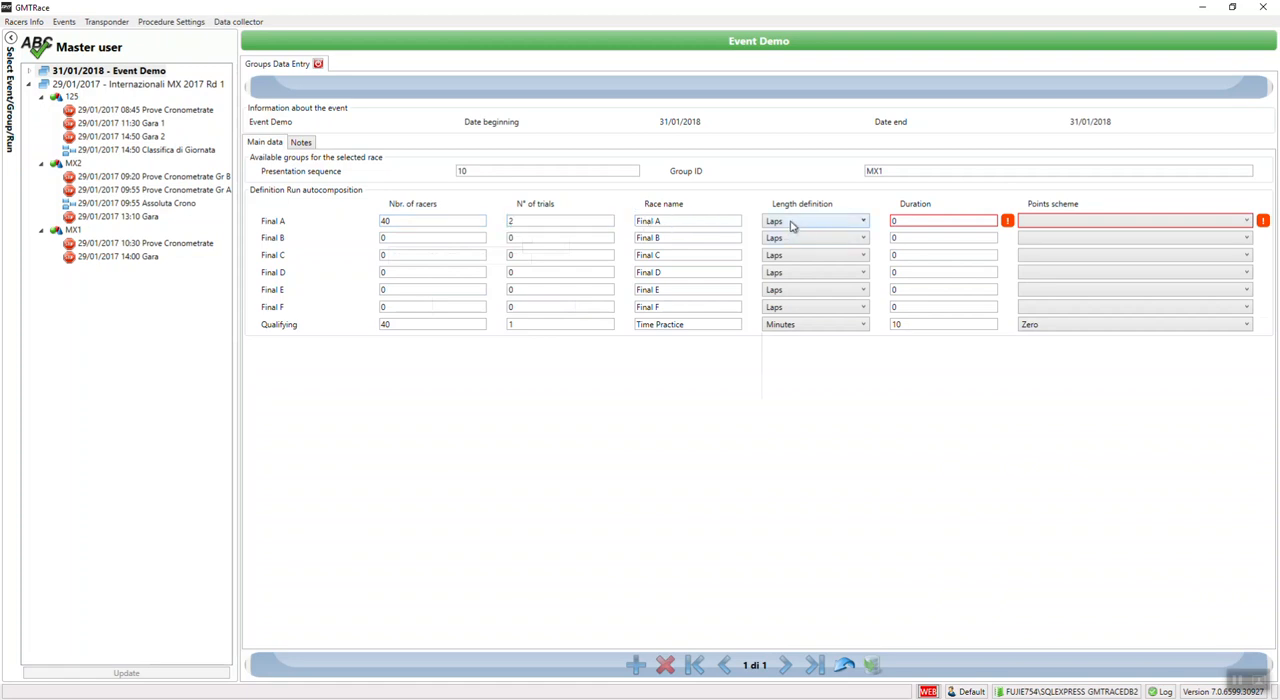
{"action": "left_click", "coordinate": [792, 225]}
{"action": "left_click", "coordinate": [930, 221]}
{"action": "type", "text": "15"}
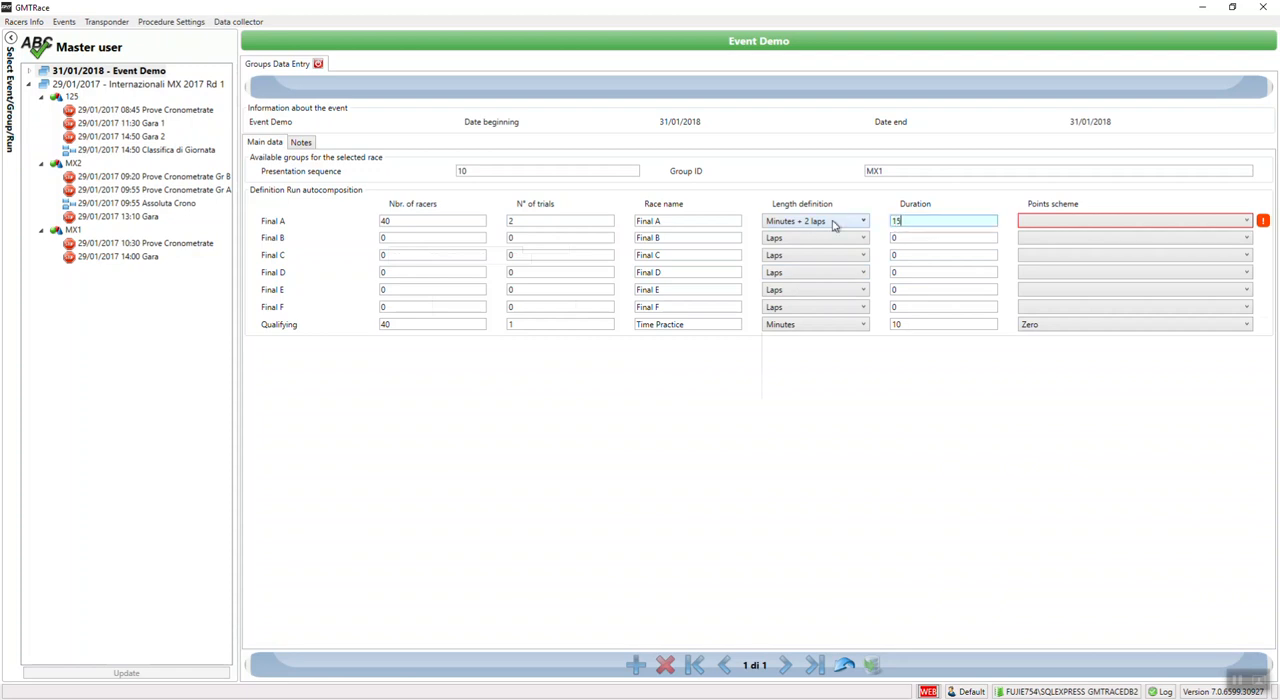
{"action": "left_click", "coordinate": [1116, 222]}
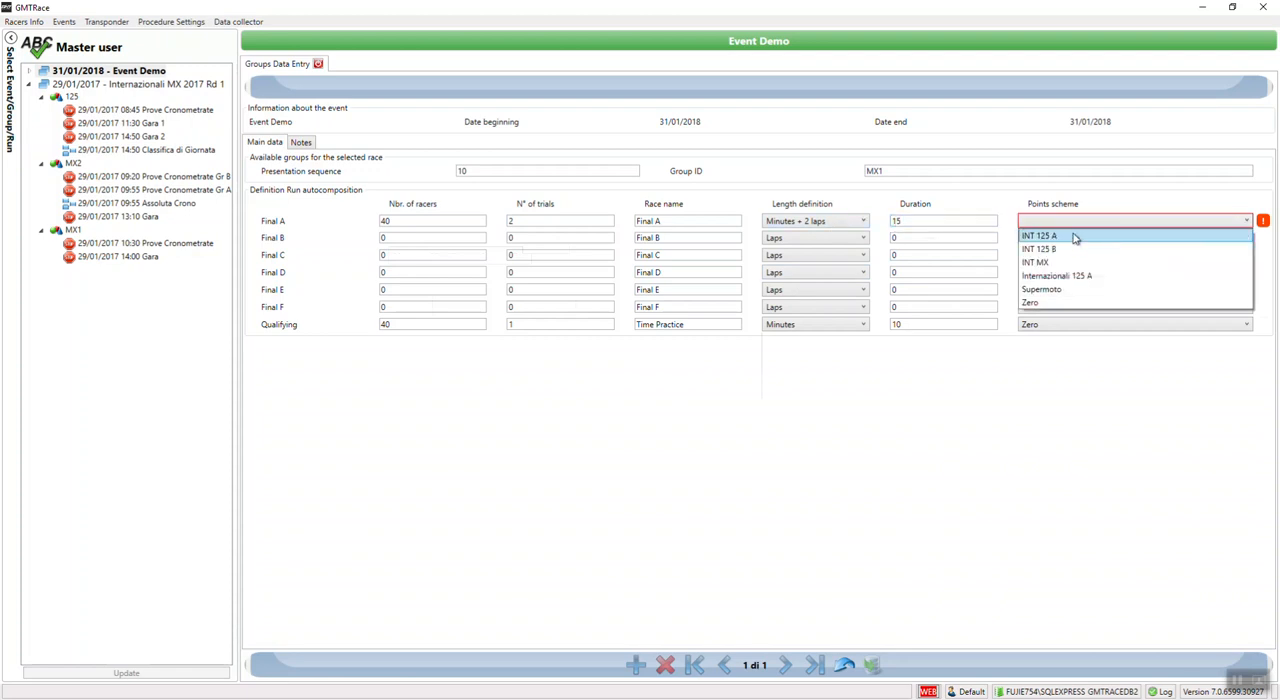
{"action": "left_click", "coordinate": [1075, 237]}
Step: Define Final B with 40 racers, 2 trials, Minutes + 2 laps, duration 10 and points scheme INT 125 B, and save and close the group
{"action": "left_click", "coordinate": [394, 239]}
{"action": "type", "text": "40"}
{"action": "key", "text": "Tab"}
{"action": "type", "text": "2"}
{"action": "left_click", "coordinate": [798, 243]}
{"action": "left_click", "coordinate": [800, 293]}
{"action": "left_click", "coordinate": [895, 240]}
{"action": "type", "text": "10"}
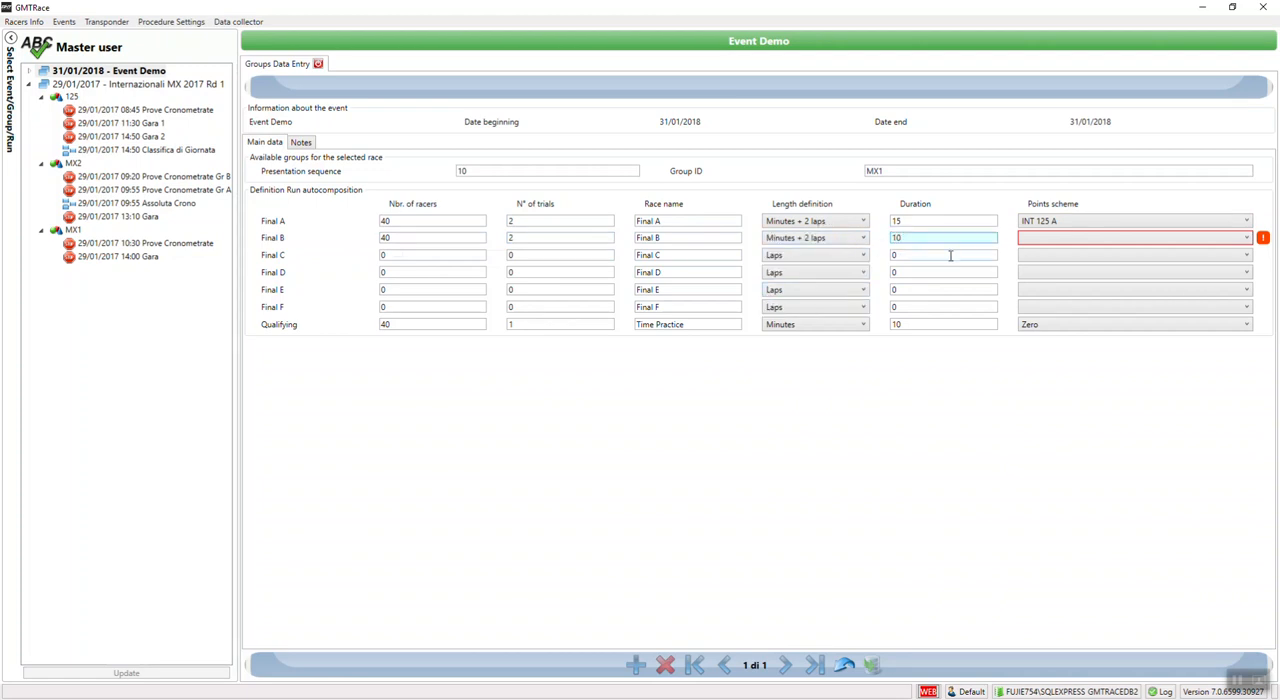
{"action": "left_click", "coordinate": [1077, 238]}
{"action": "left_click", "coordinate": [1060, 266]}
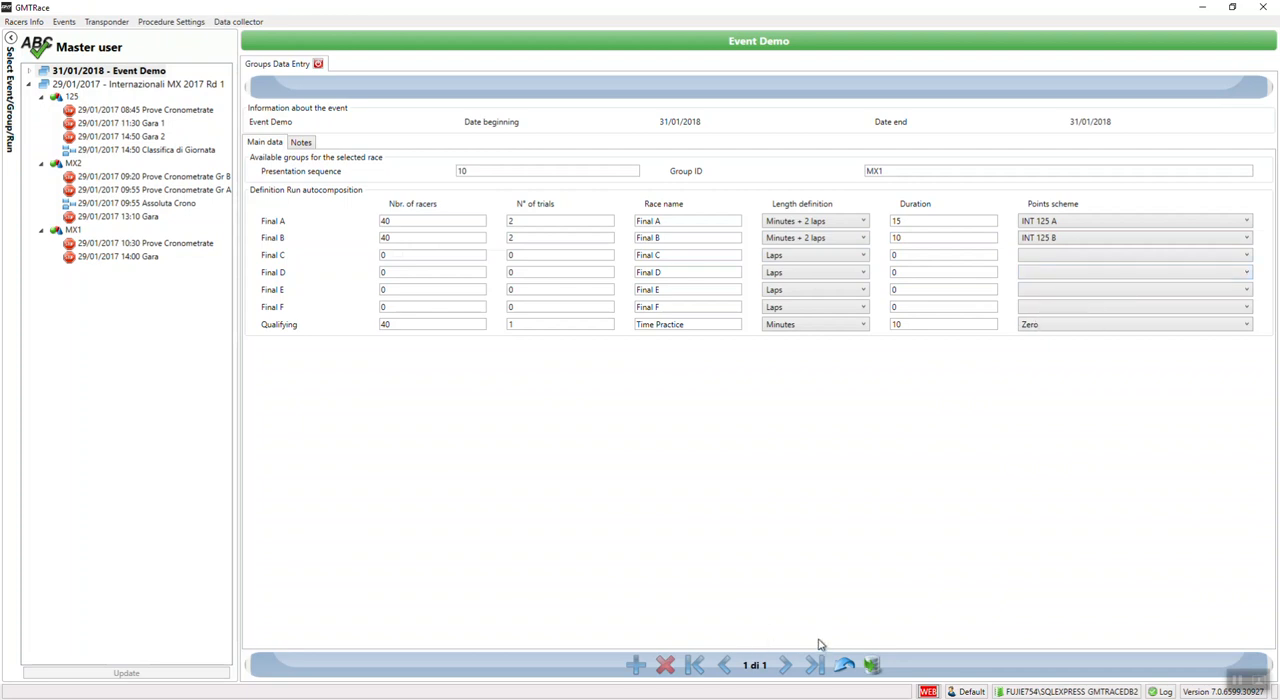
{"action": "left_click", "coordinate": [872, 665]}
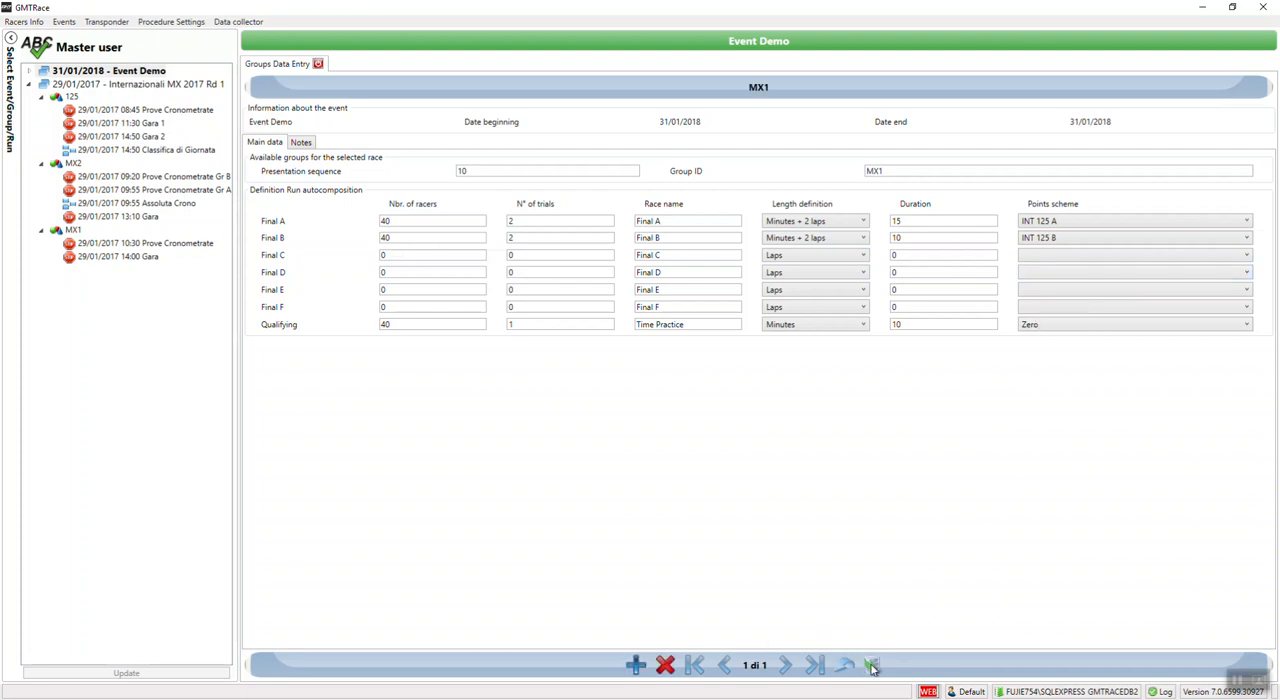
{"action": "left_click", "coordinate": [318, 64]}
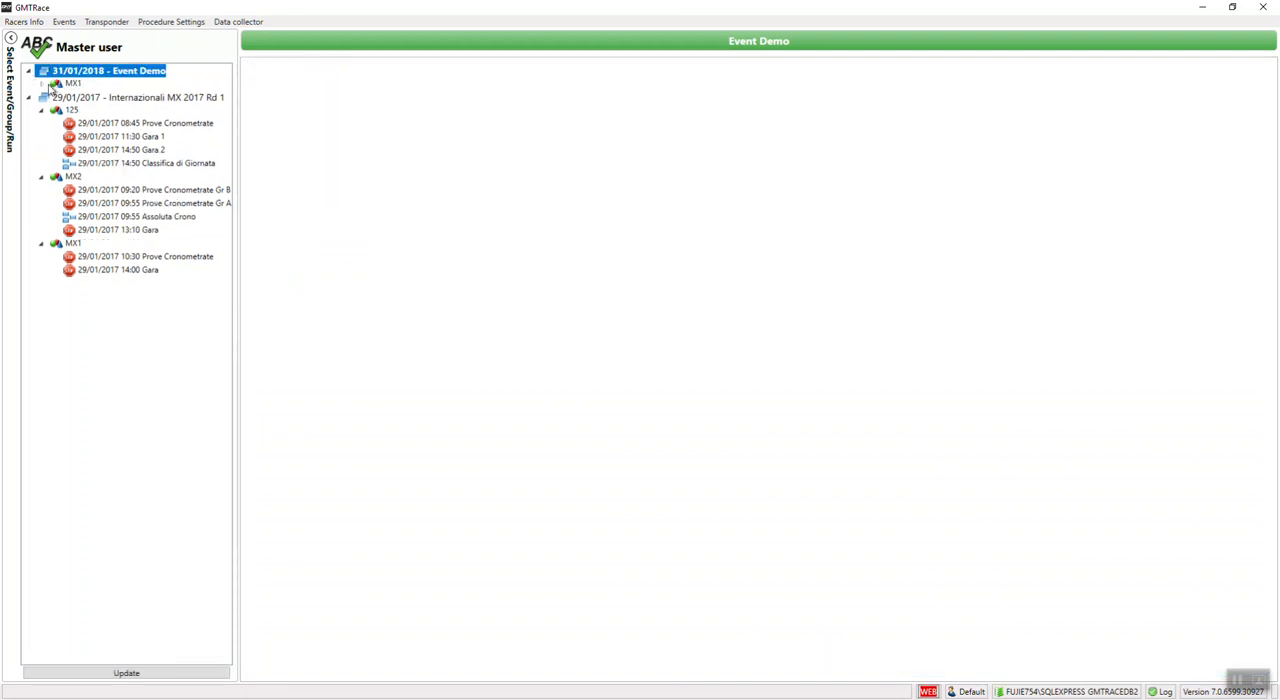
Step: Add a new run to Event Demo's MX1 group, named Free Practice, keeping the start date 31/01/2018 and start time 11:44
{"action": "left_click", "coordinate": [72, 84]}
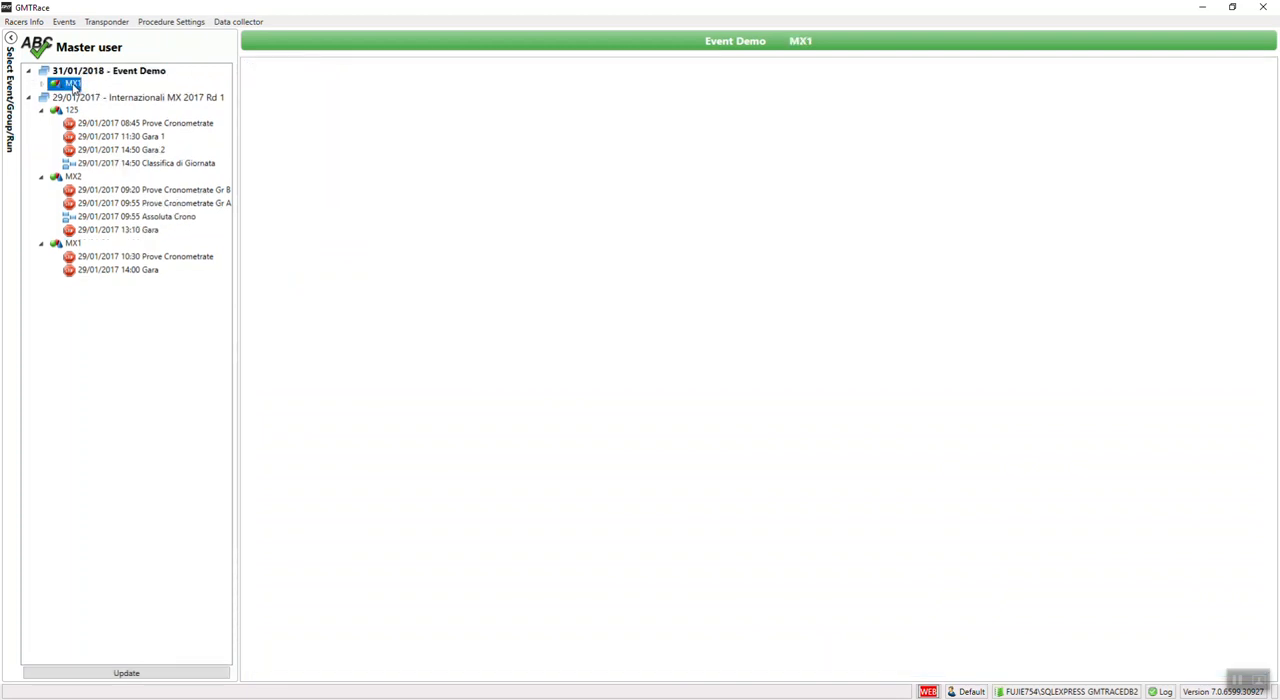
{"action": "right_click", "coordinate": [73, 86]}
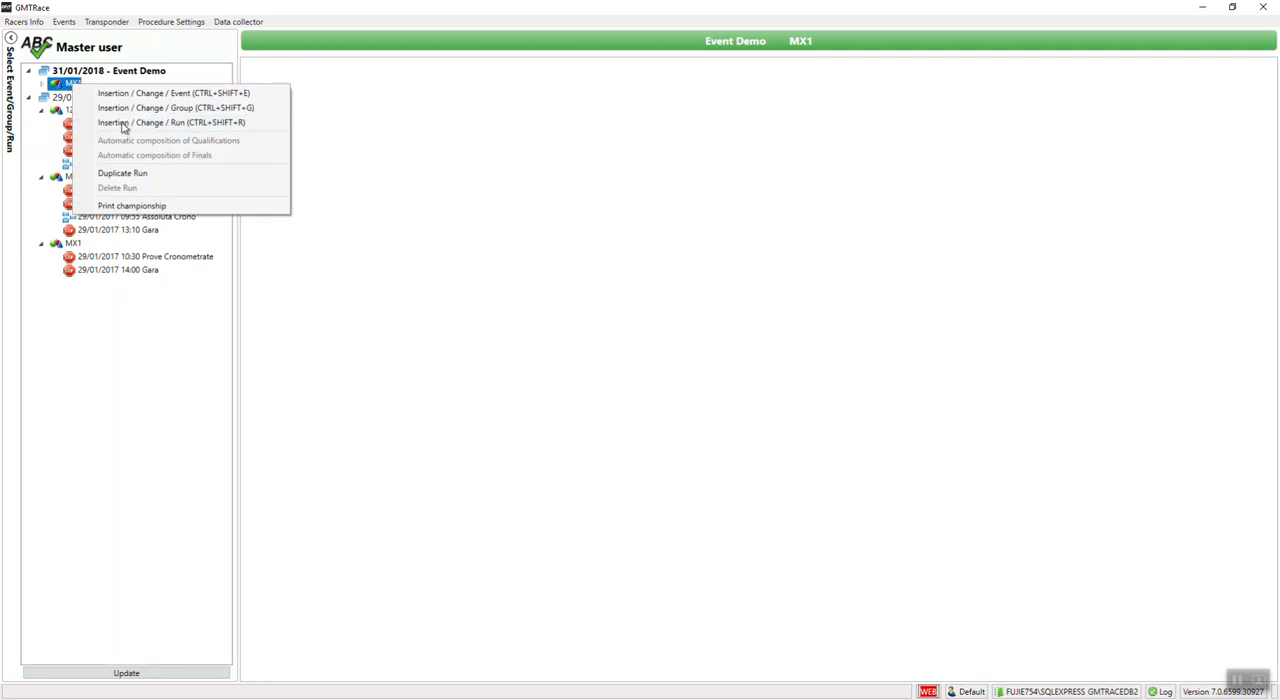
{"action": "left_click", "coordinate": [138, 123]}
{"action": "left_click", "coordinate": [559, 181]}
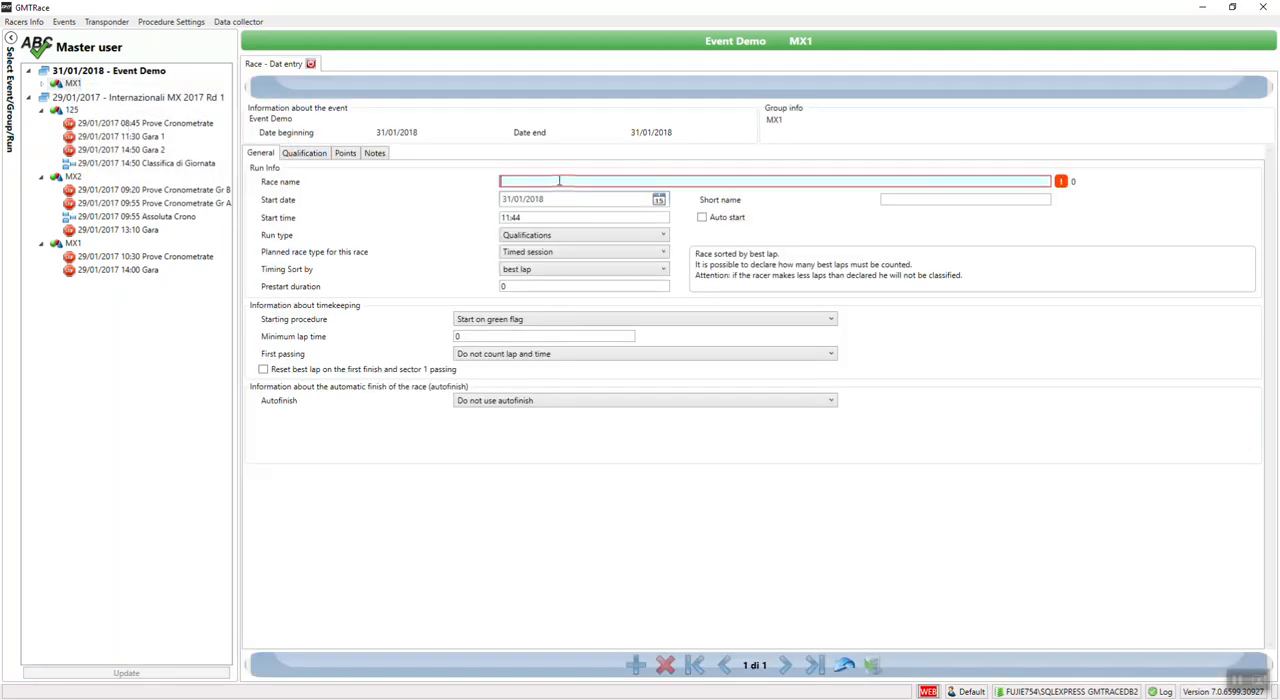
{"action": "type", "text": "Free Practice"}
{"action": "left_click", "coordinate": [659, 200]}
{"action": "left_click", "coordinate": [662, 206]}
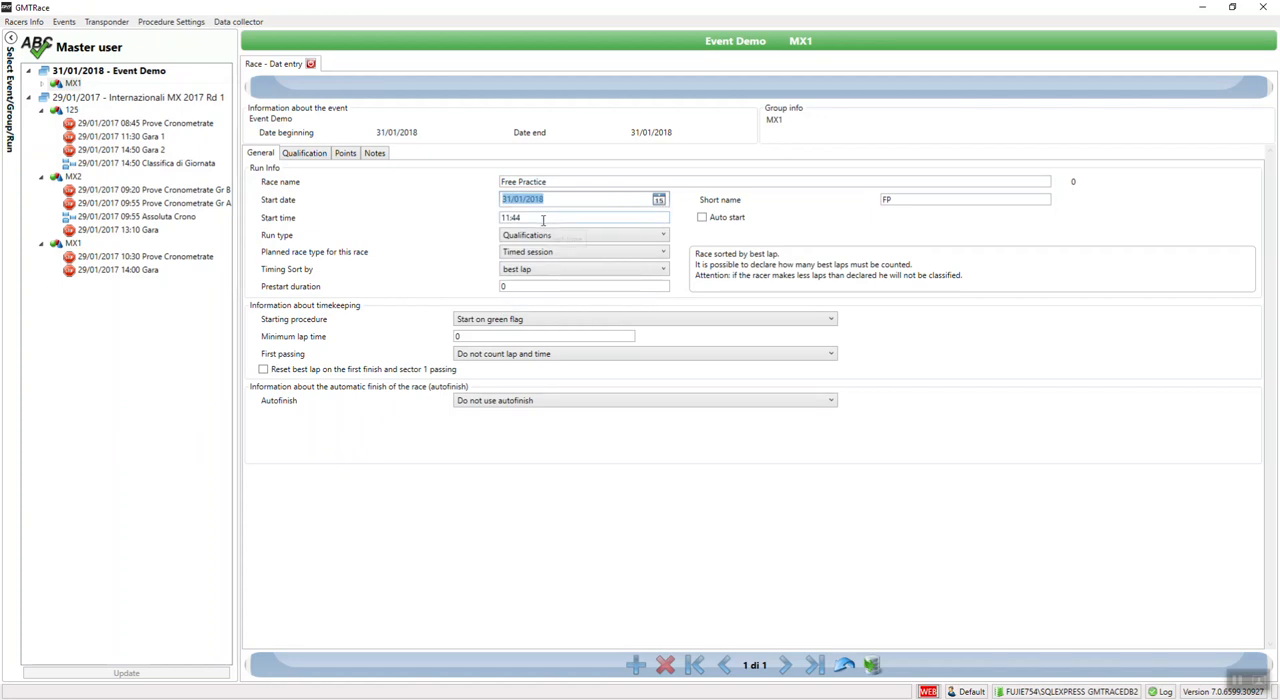
{"action": "left_click_drag", "start_coordinate": [538, 220], "coordinate": [504, 225]}
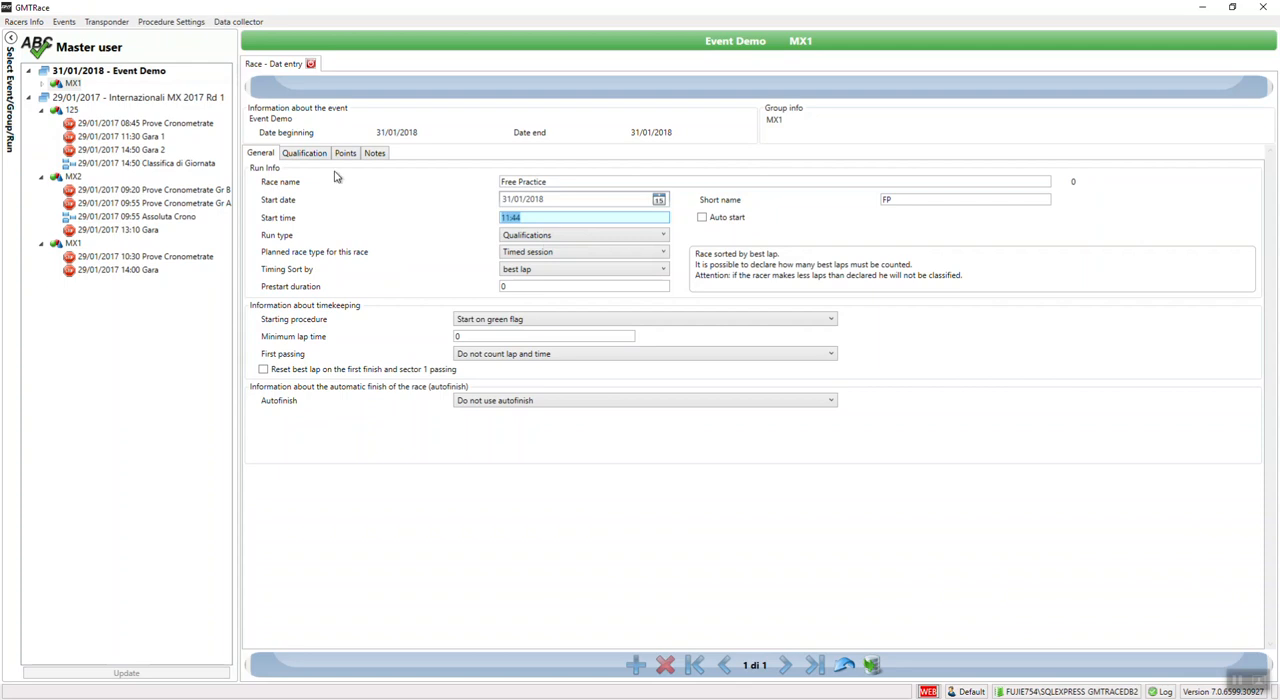
Step: Set the run type to Qualifications and the planned race type to Timed session
{"action": "left_click", "coordinate": [585, 239]}
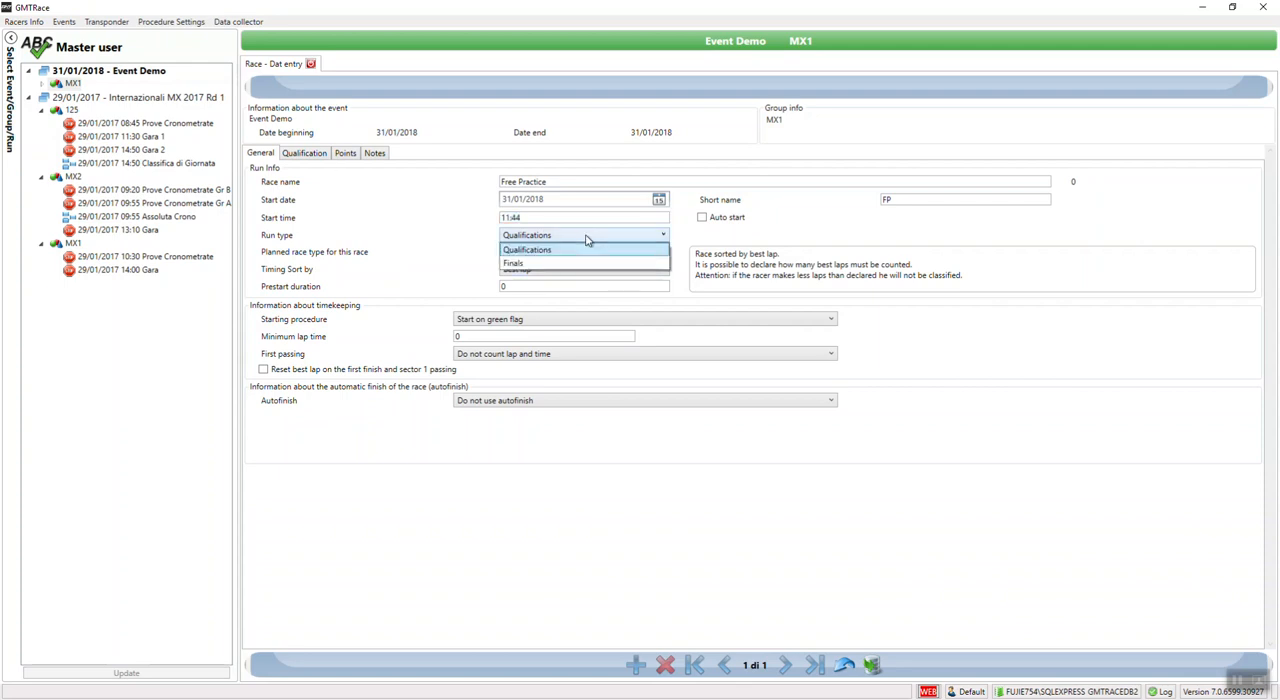
{"action": "left_click", "coordinate": [551, 251]}
{"action": "left_click", "coordinate": [547, 254]}
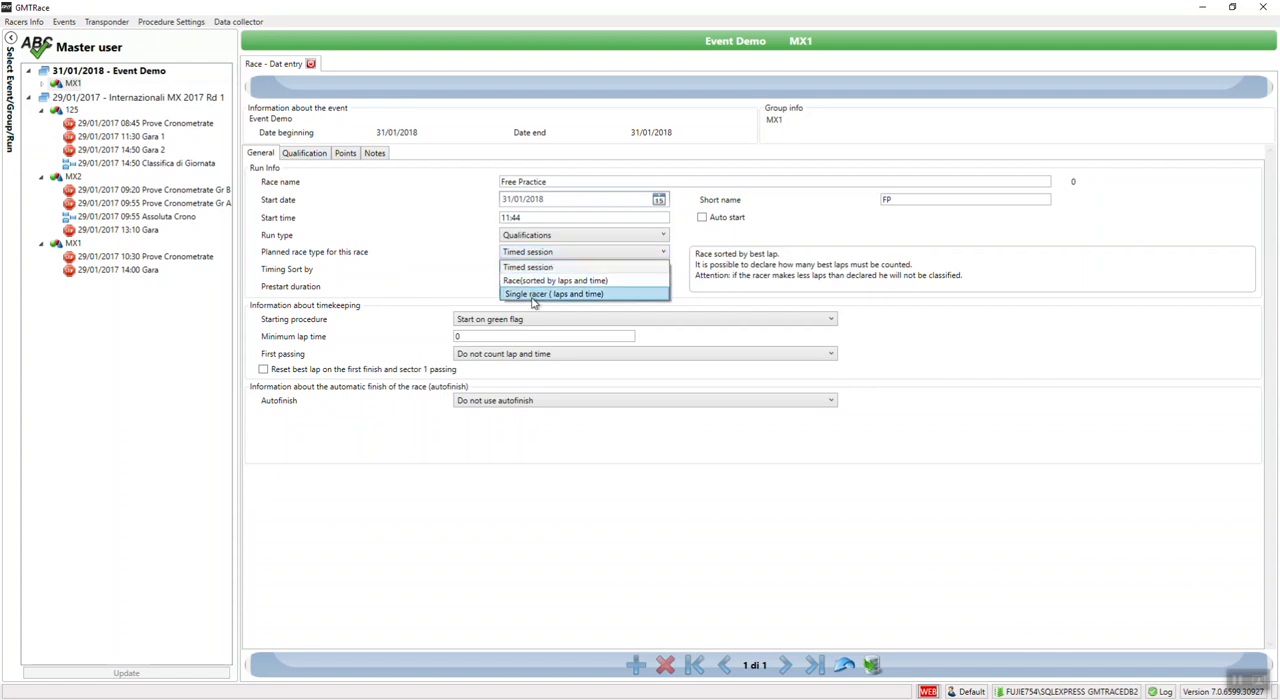
{"action": "left_click", "coordinate": [545, 267]}
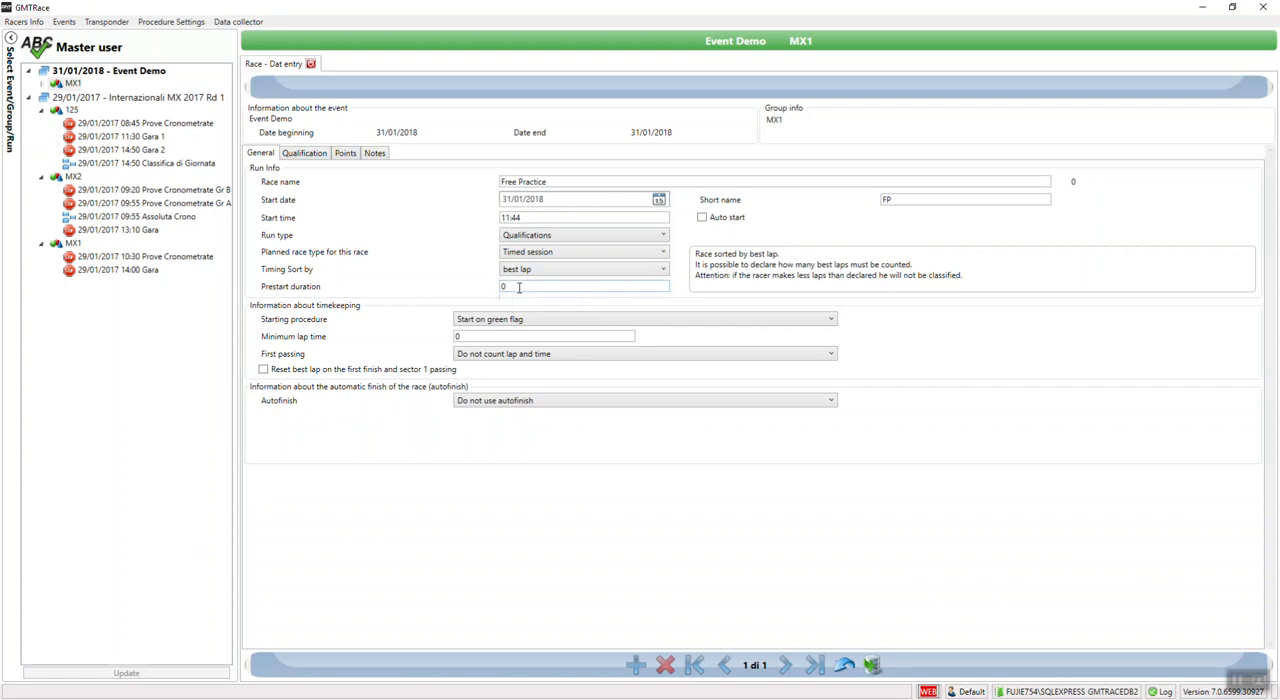
Step: Set the prestart duration to 10, the minimum lap time to 100 and the first passing to Do not count lap and time
{"action": "left_click", "coordinate": [519, 288]}
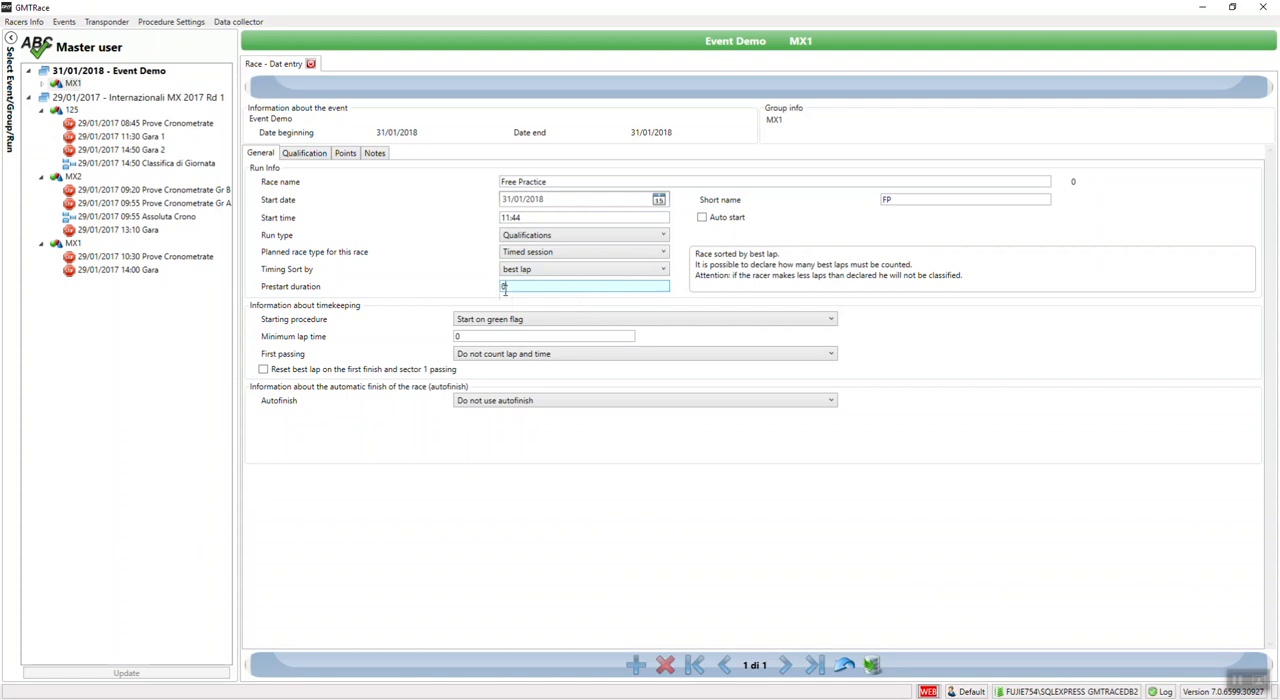
{"action": "type", "text": "10"}
{"action": "key", "text": "Tab"}
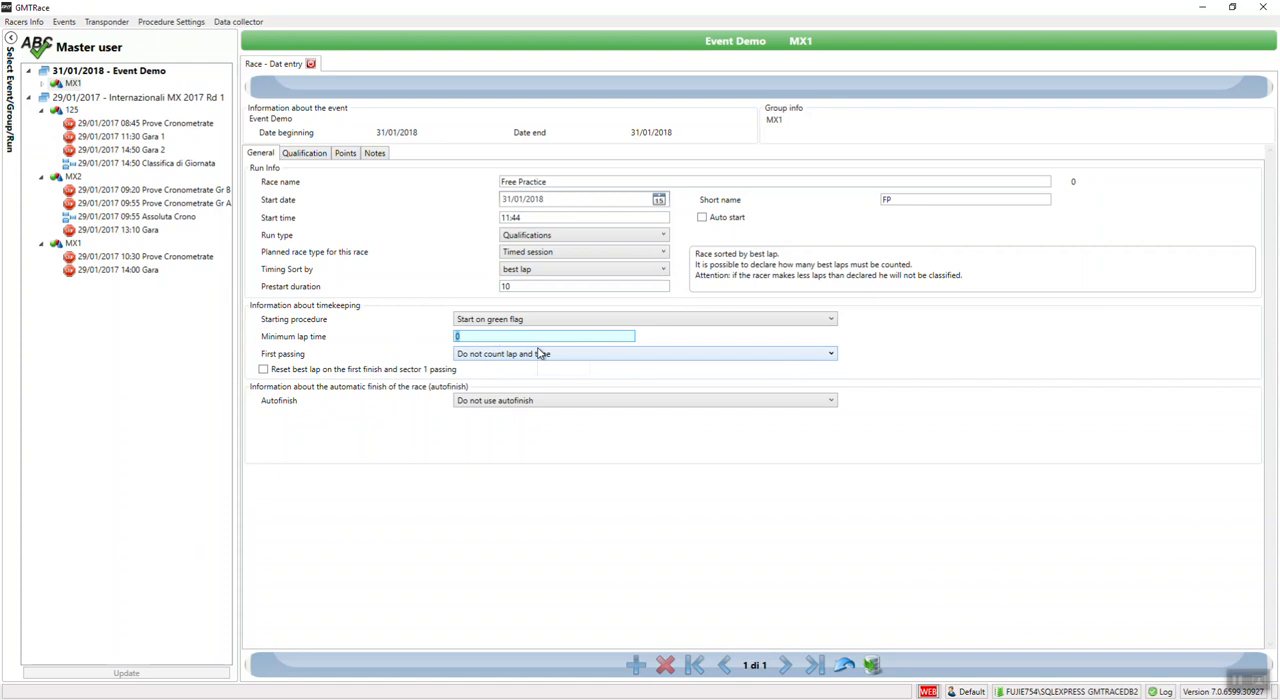
{"action": "type", "text": "100"}
{"action": "left_click", "coordinate": [485, 355]}
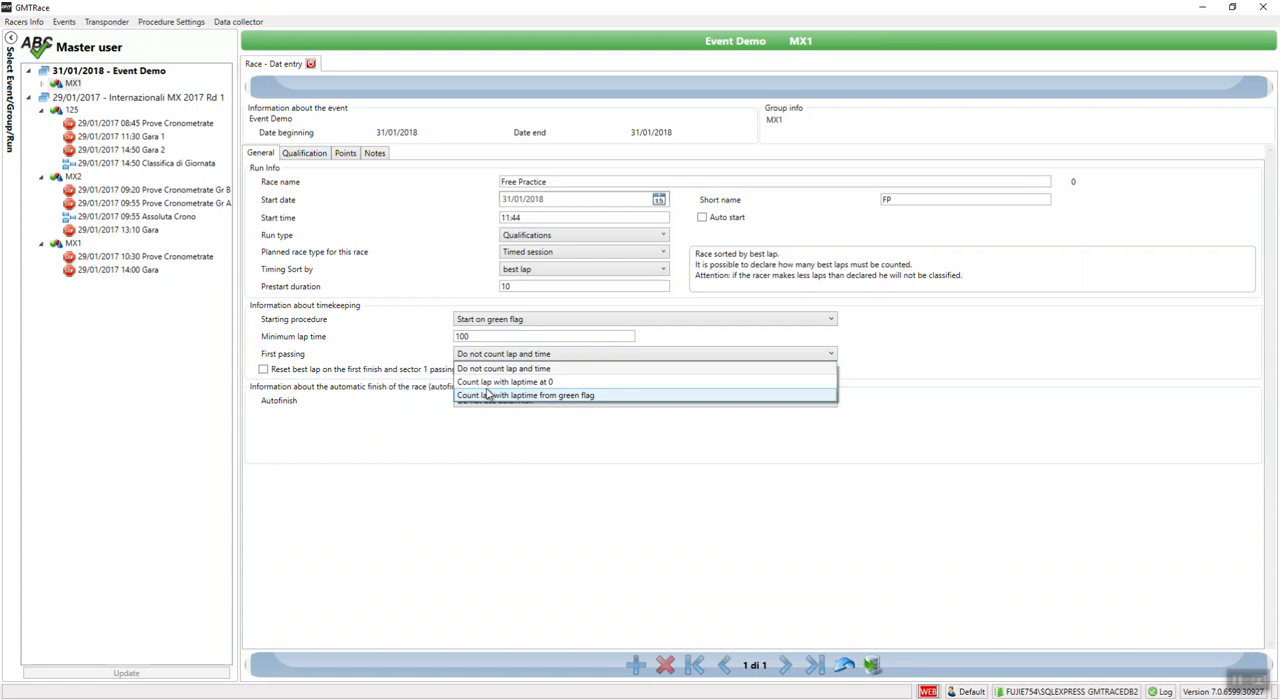
{"action": "left_click", "coordinate": [490, 367]}
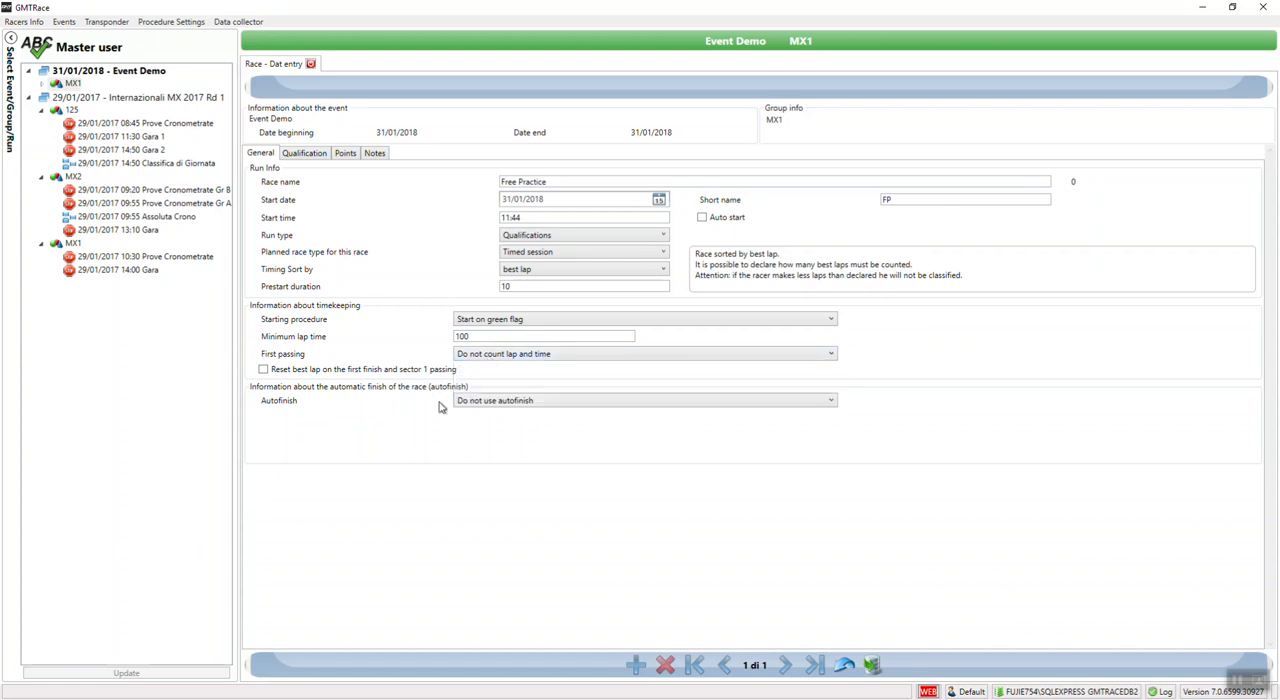
Step: Set the run's autofinish to Autofinish based on time with a time of 10 minutes
{"action": "left_click", "coordinate": [491, 405]}
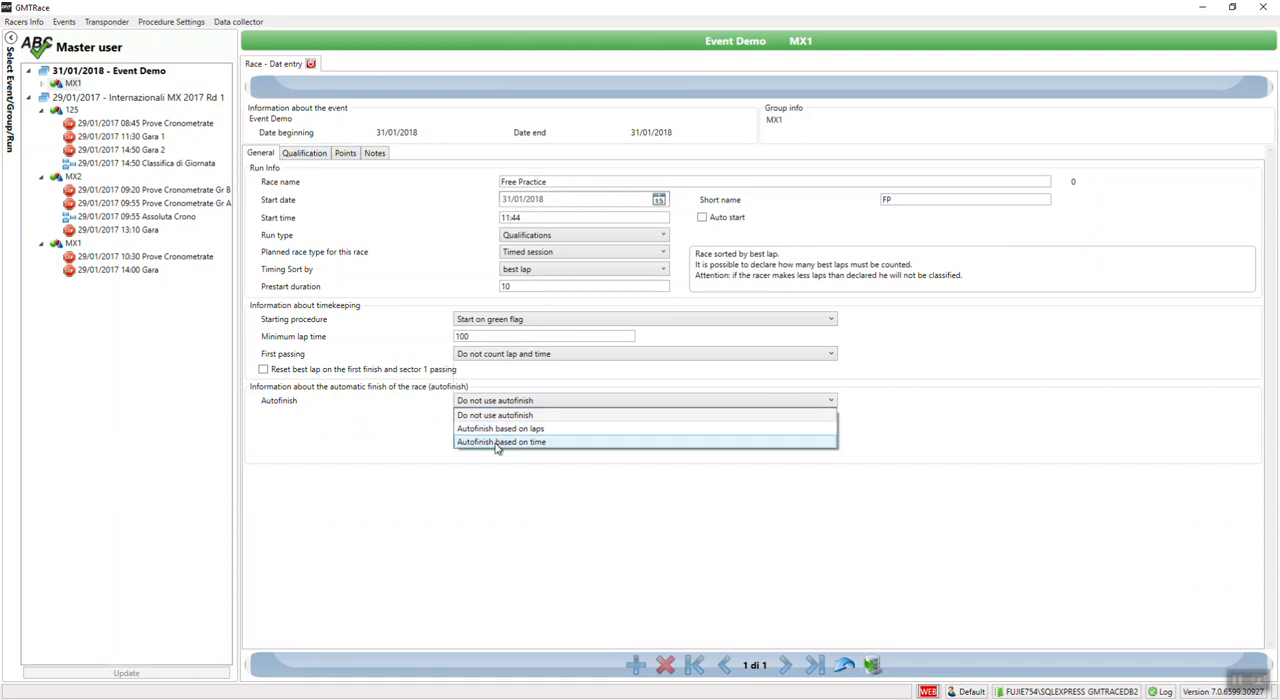
{"action": "left_click", "coordinate": [497, 442]}
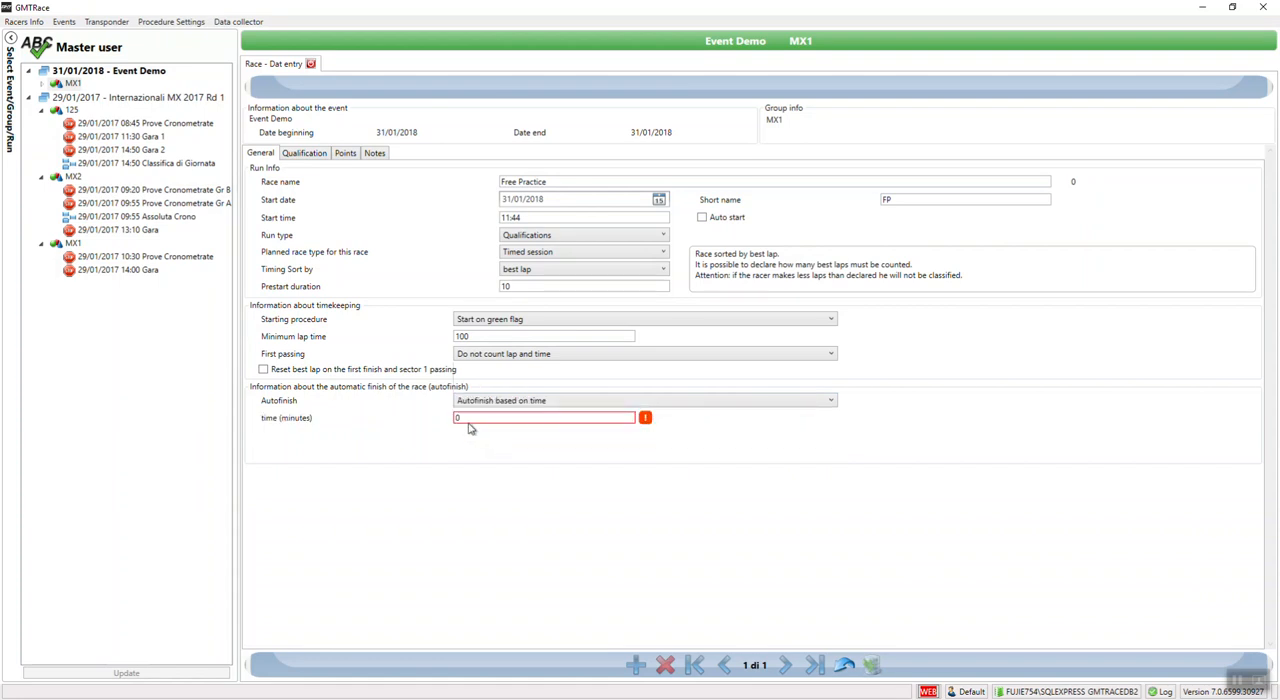
{"action": "type", "text": "10"}
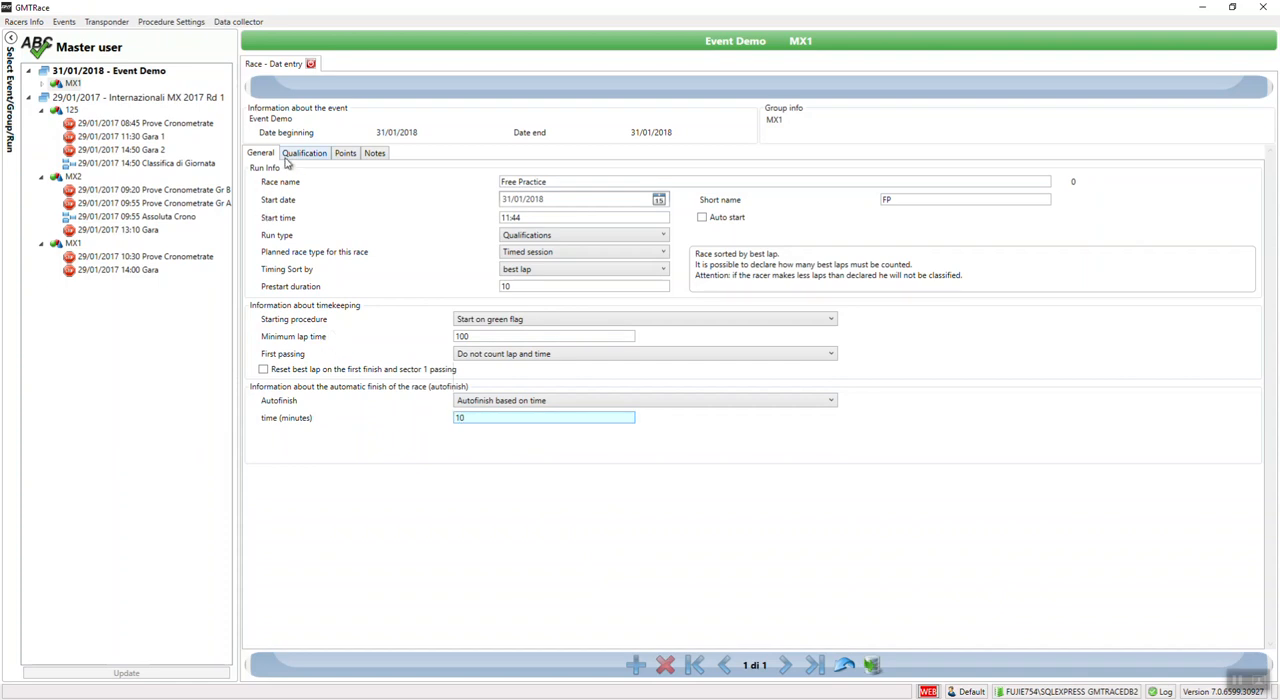
Step: Review the available options for the run's qualifying requirements and points requirements
{"action": "left_click", "coordinate": [300, 163]}
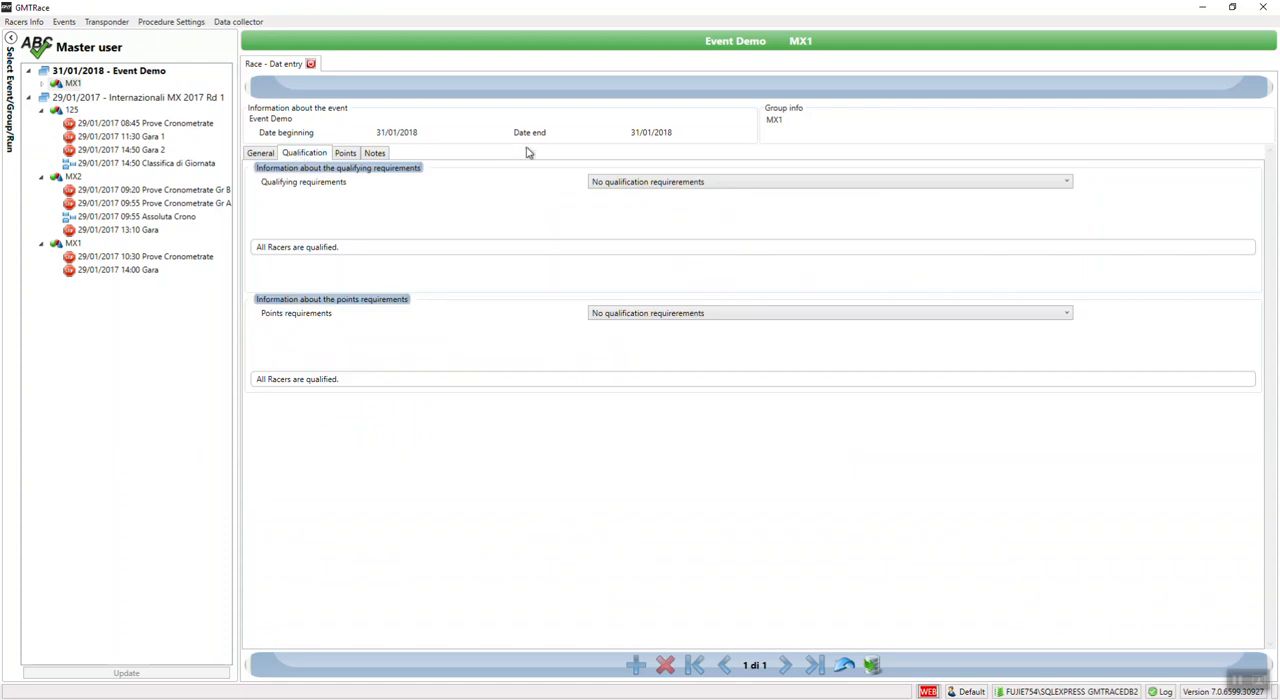
{"action": "left_click", "coordinate": [663, 186]}
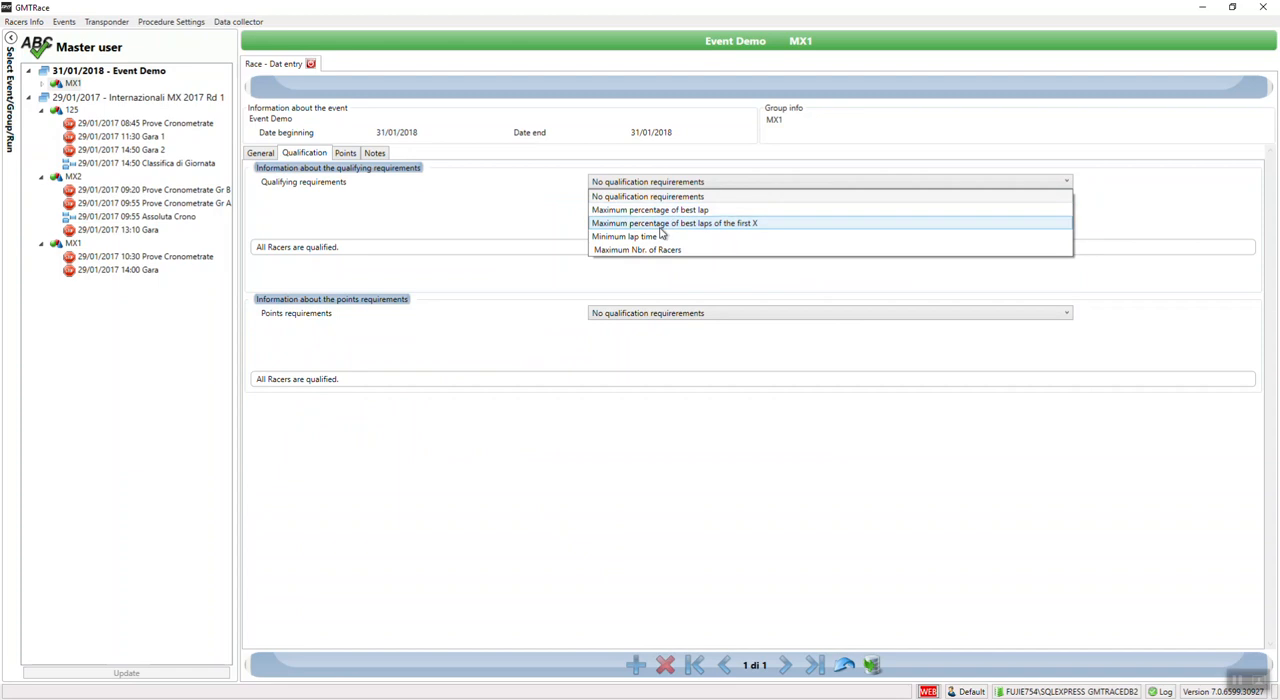
{"action": "left_click", "coordinate": [641, 316]}
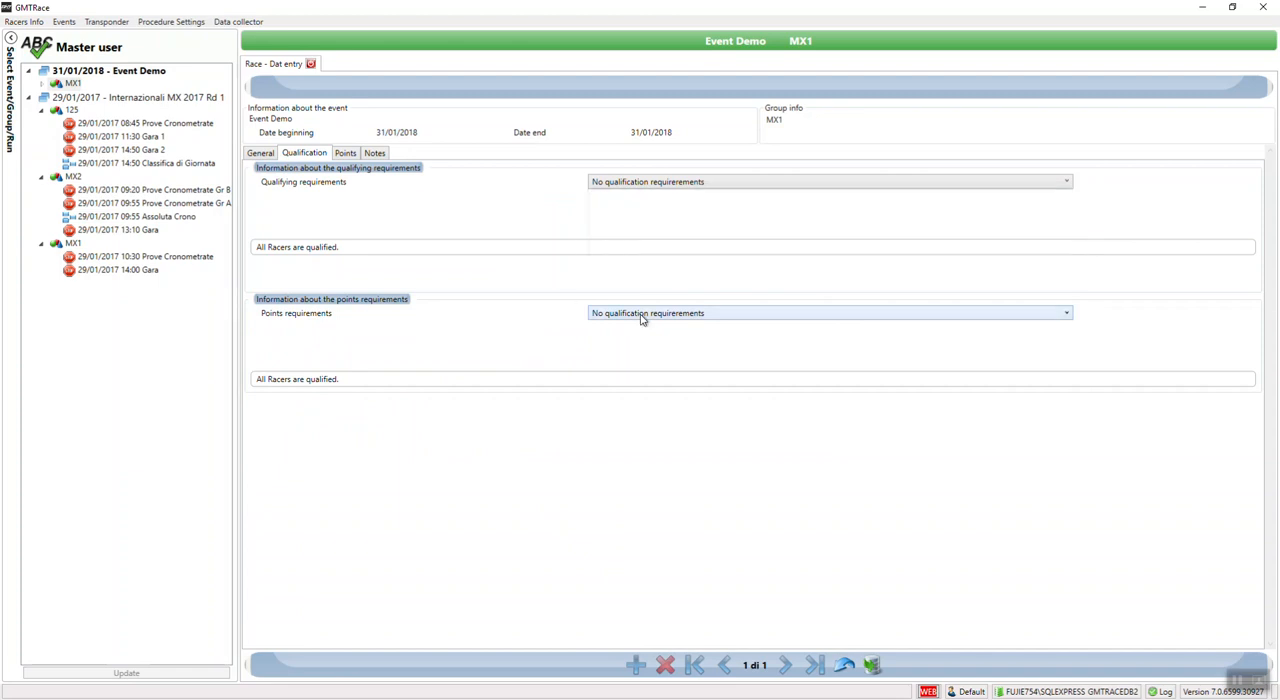
{"action": "left_click", "coordinate": [642, 316]}
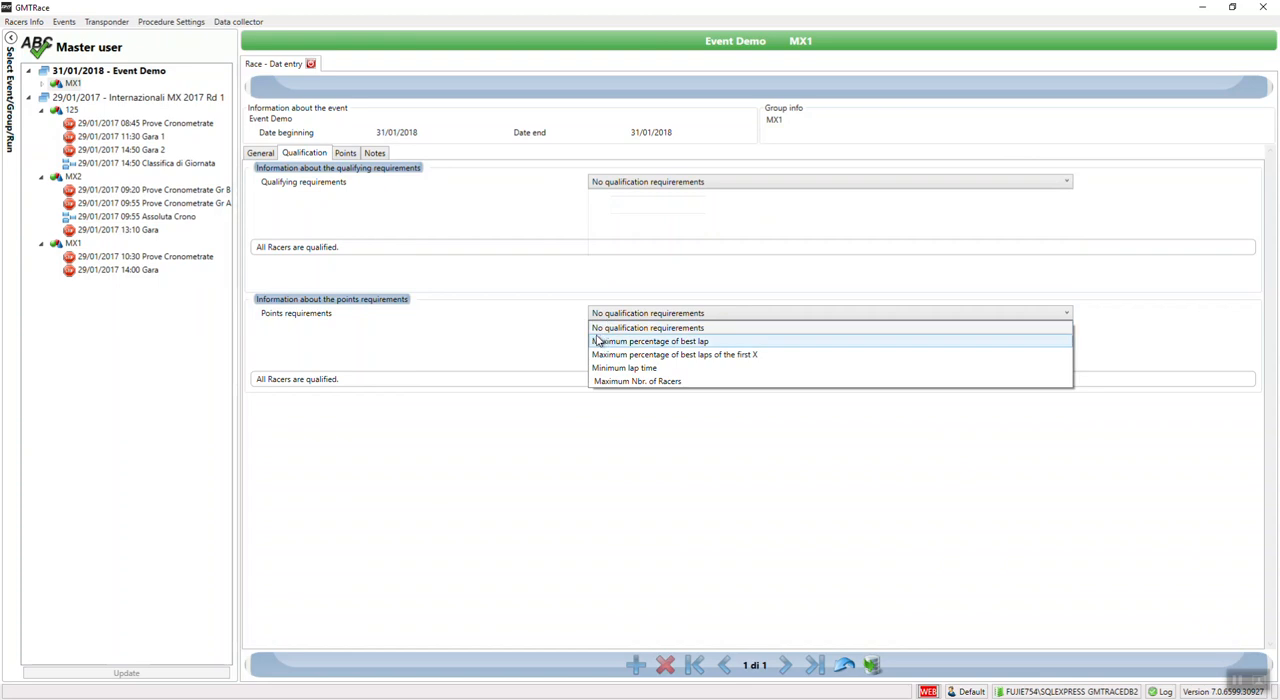
{"action": "left_click", "coordinate": [484, 292]}
Step: Choose INT 125 A as the run's basis points scheme
{"action": "left_click", "coordinate": [345, 155]}
{"action": "left_click", "coordinate": [510, 184]}
{"action": "left_click", "coordinate": [468, 197]}
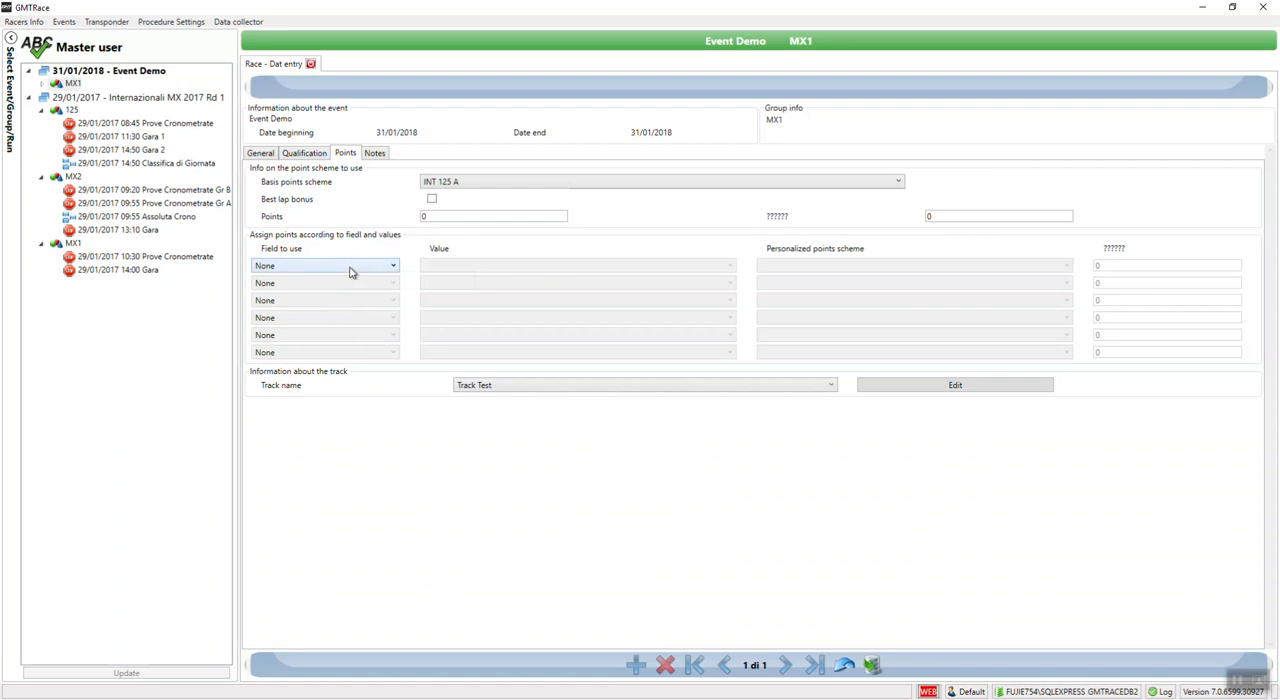
Step: Try to assign points according to the Class field in the first row, and reset that field to None
{"action": "left_click", "coordinate": [350, 268]}
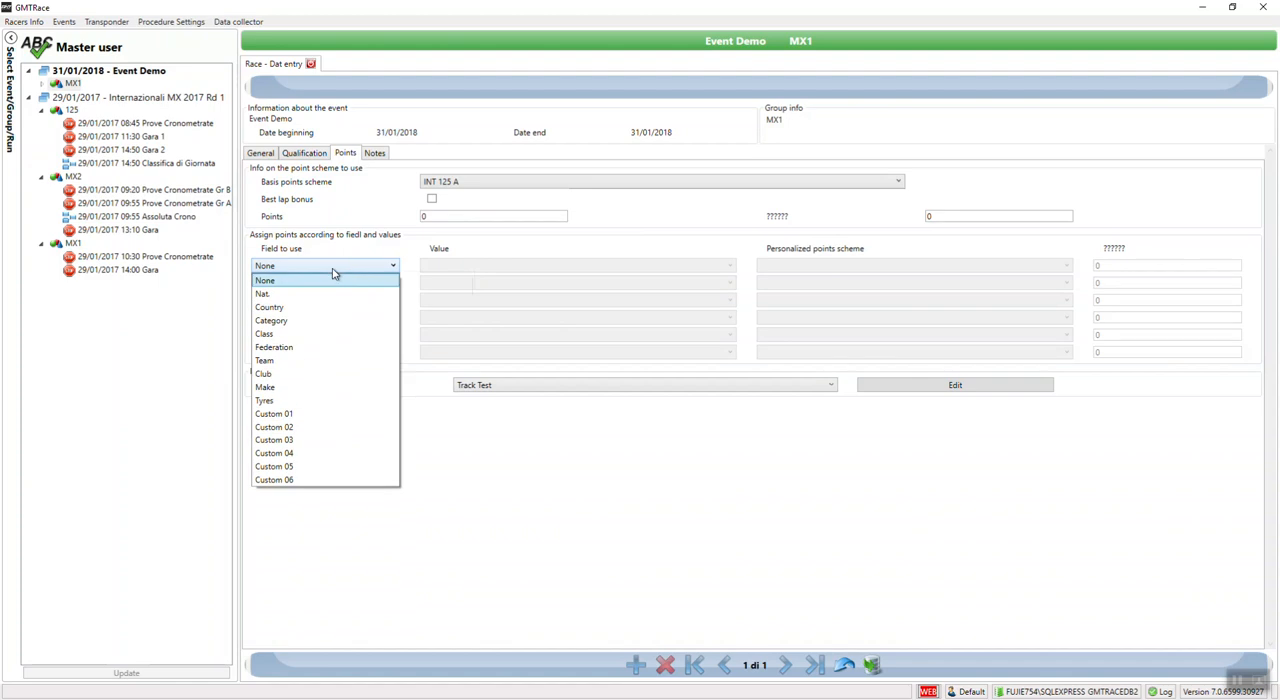
{"action": "left_click", "coordinate": [292, 337]}
{"action": "left_click", "coordinate": [438, 274]}
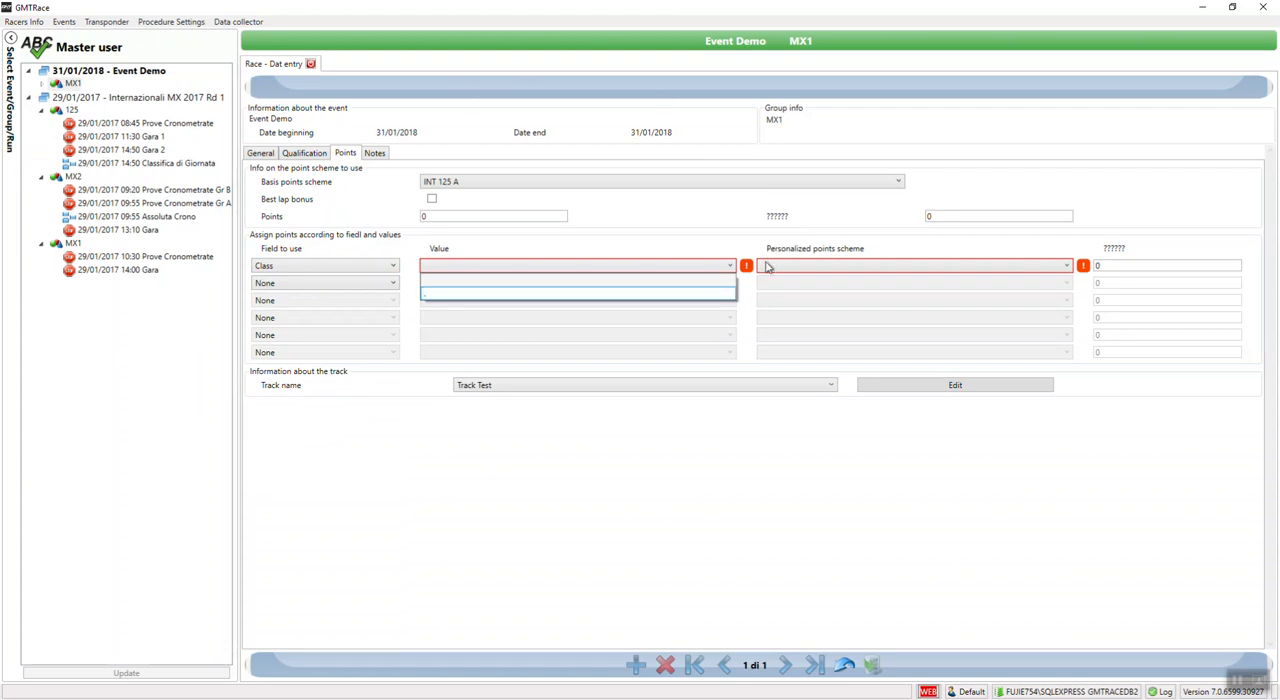
{"action": "left_click", "coordinate": [507, 342]}
{"action": "left_click", "coordinate": [282, 268]}
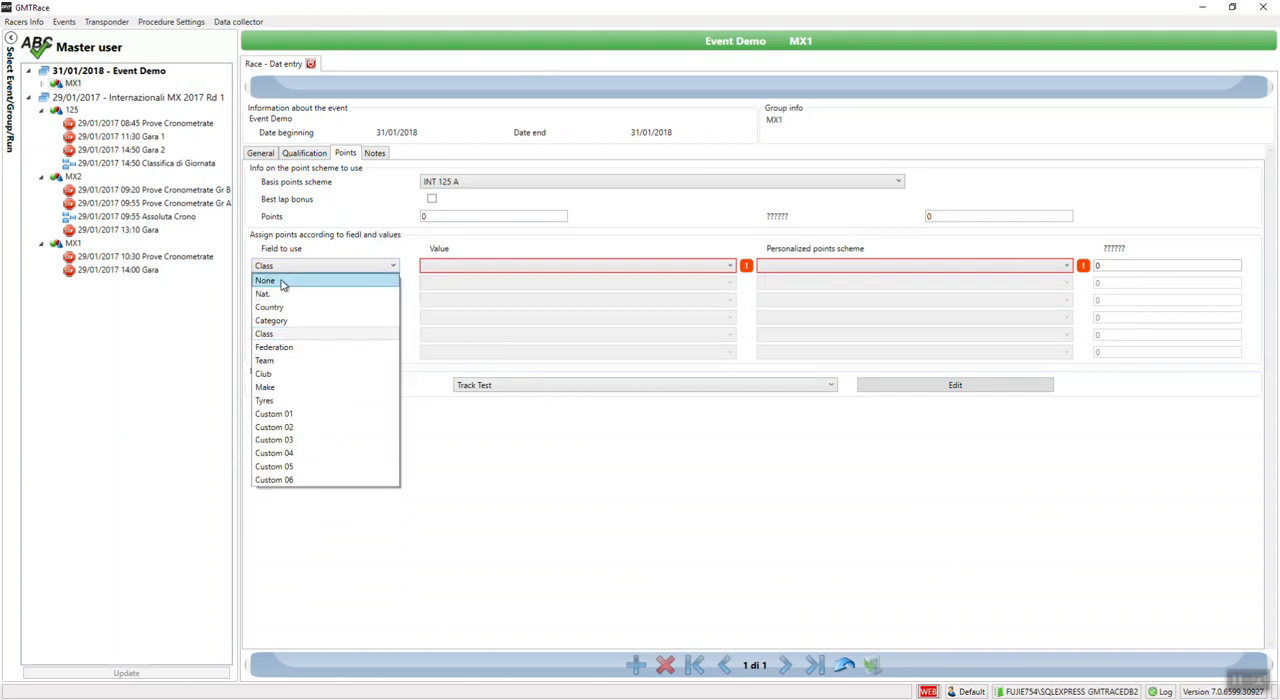
{"action": "left_click", "coordinate": [282, 282]}
Step: Save the Free Practice run and close its data entry form
{"action": "left_click", "coordinate": [873, 667]}
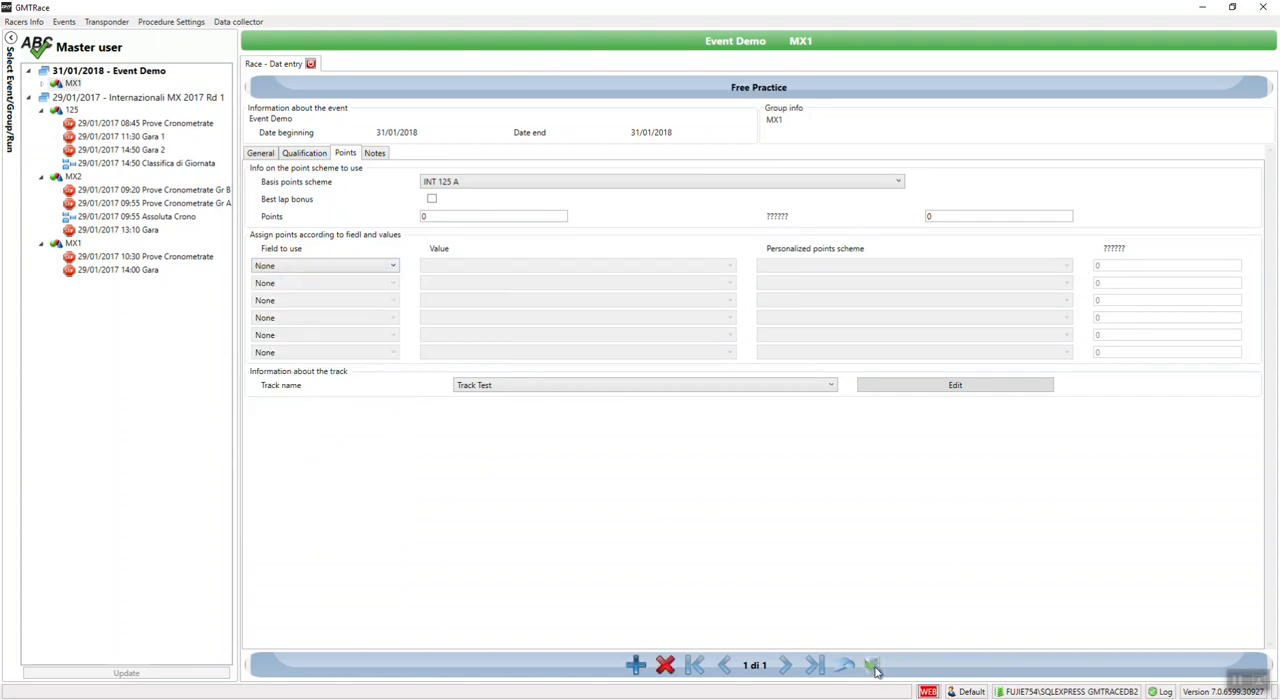
{"action": "left_click", "coordinate": [311, 64]}
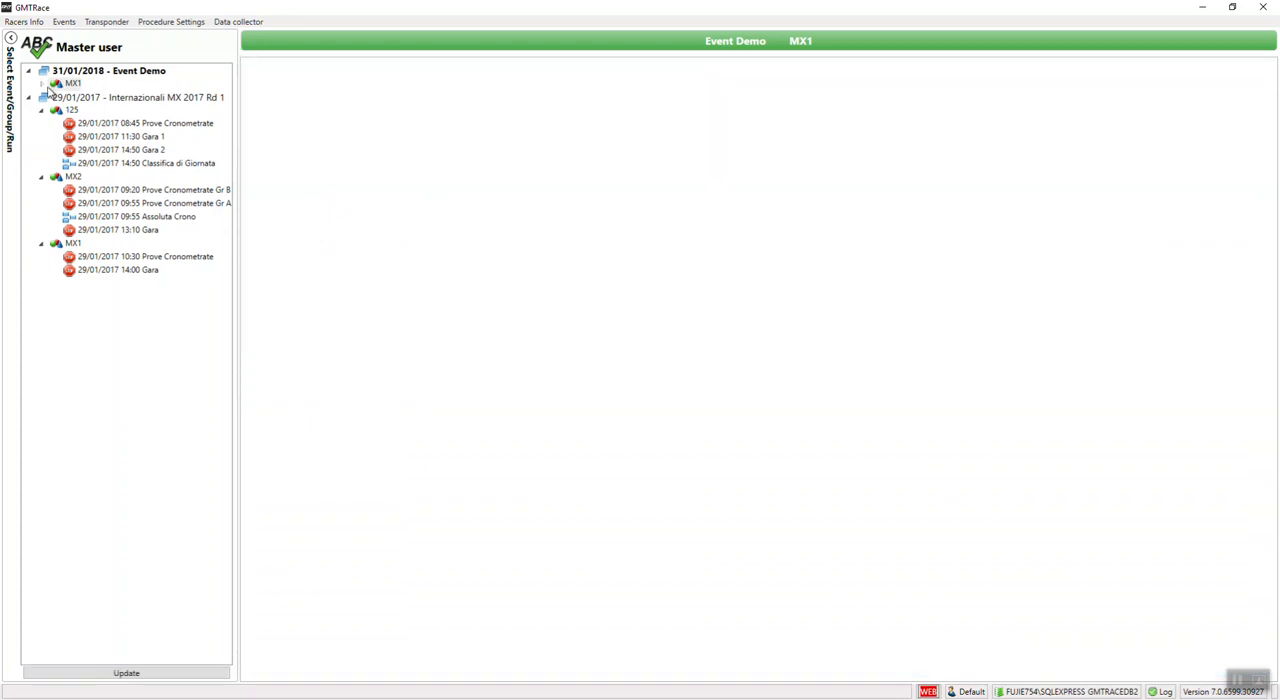
Step: Expand Event Demo's MX1 group and open its Free Practice run, dismissing the notice
{"action": "left_click", "coordinate": [45, 86]}
{"action": "left_click", "coordinate": [139, 103]}
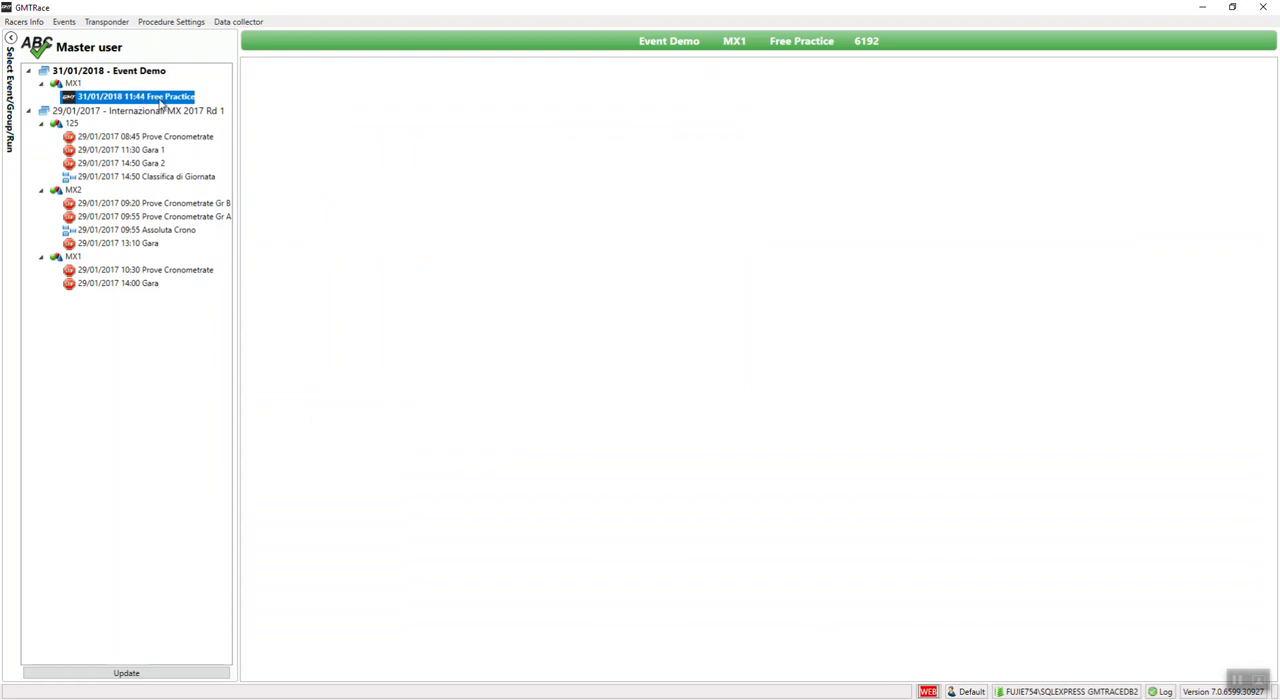
{"action": "right_click", "coordinate": [164, 103]}
{"action": "left_click", "coordinate": [211, 313]}
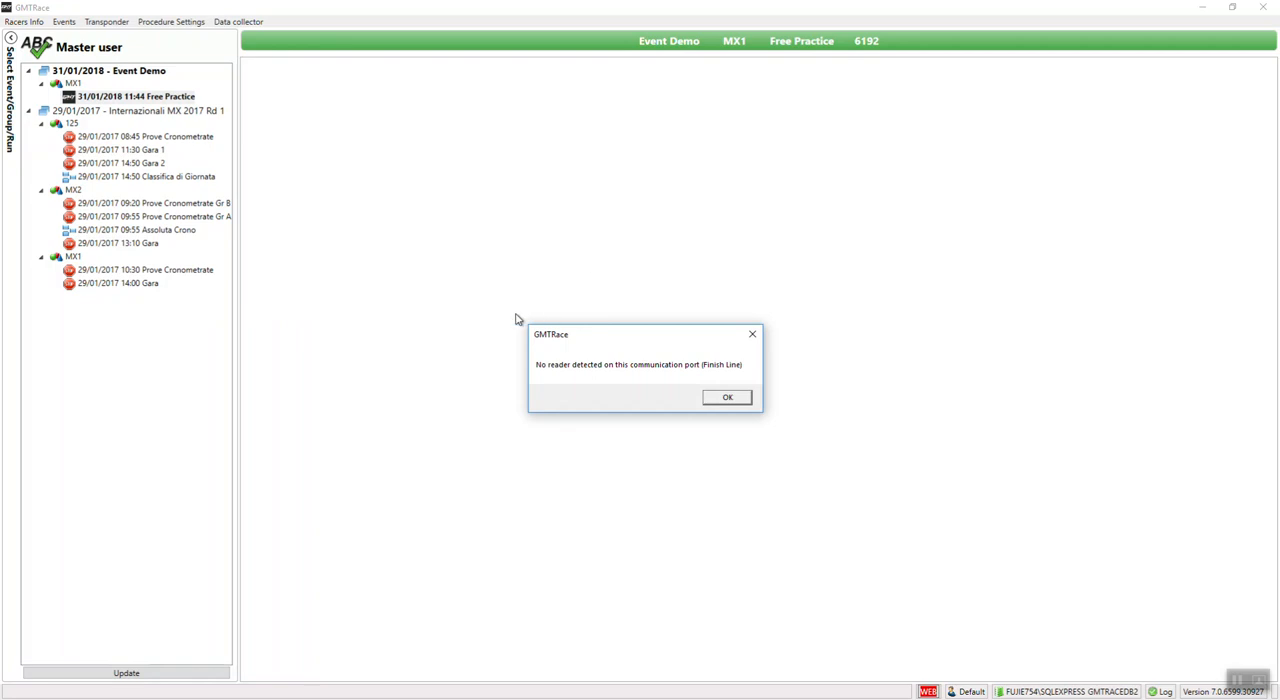
{"action": "left_click", "coordinate": [729, 401]}
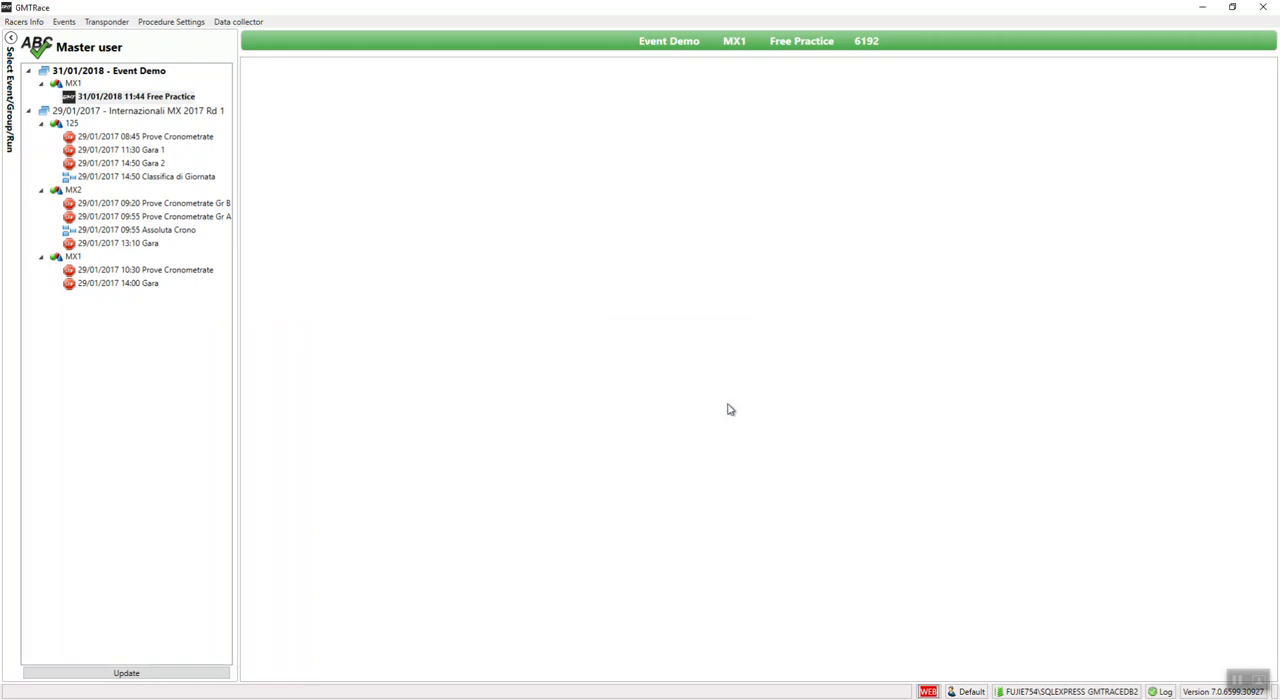